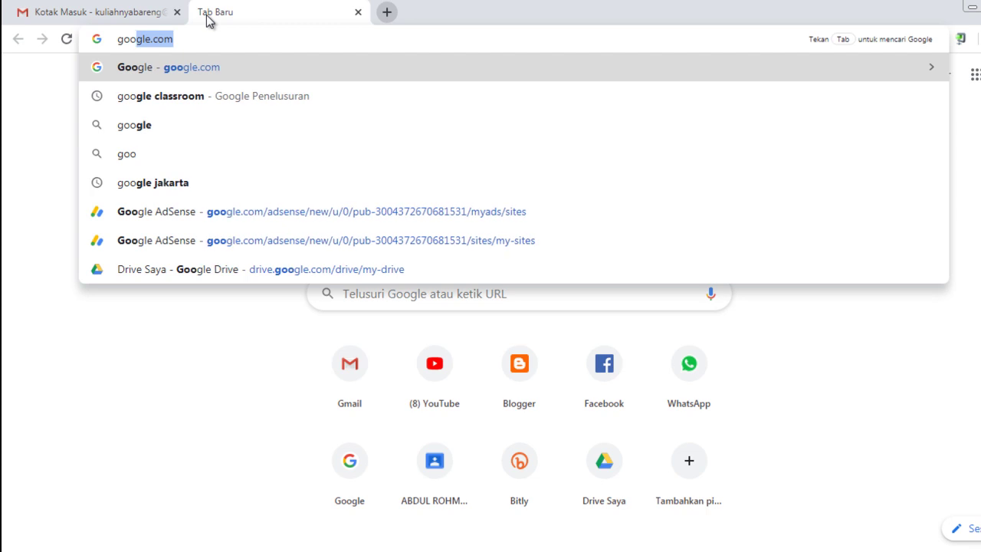
# Go to google.com and search for "class room"
pyautogui.press('Right')
pyautogui.press('Return')
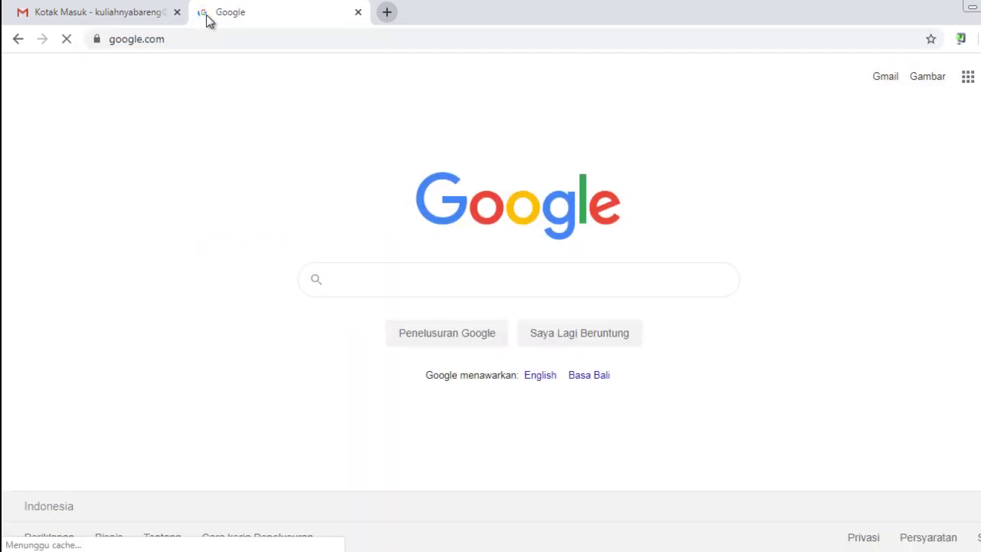
pyautogui.write('c')
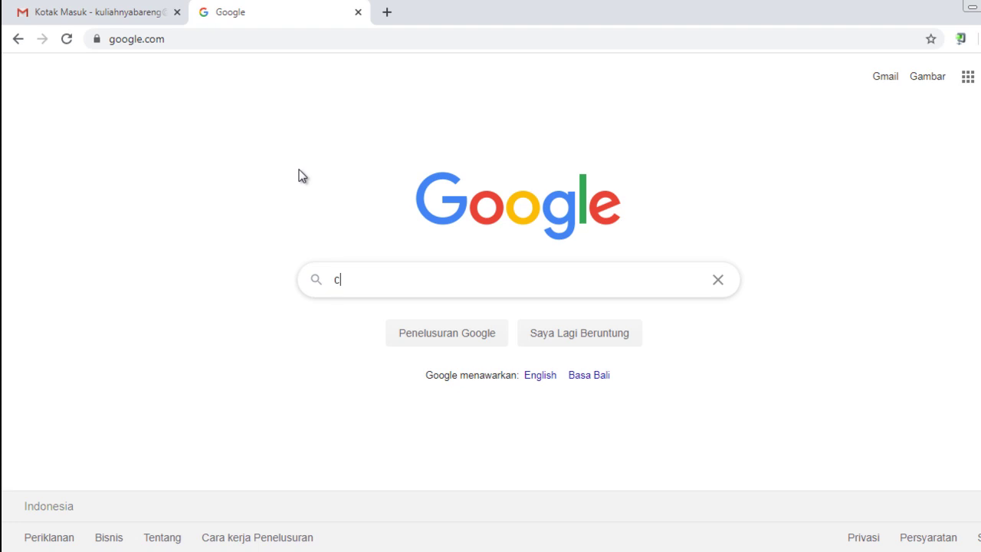
pyautogui.write('lass')
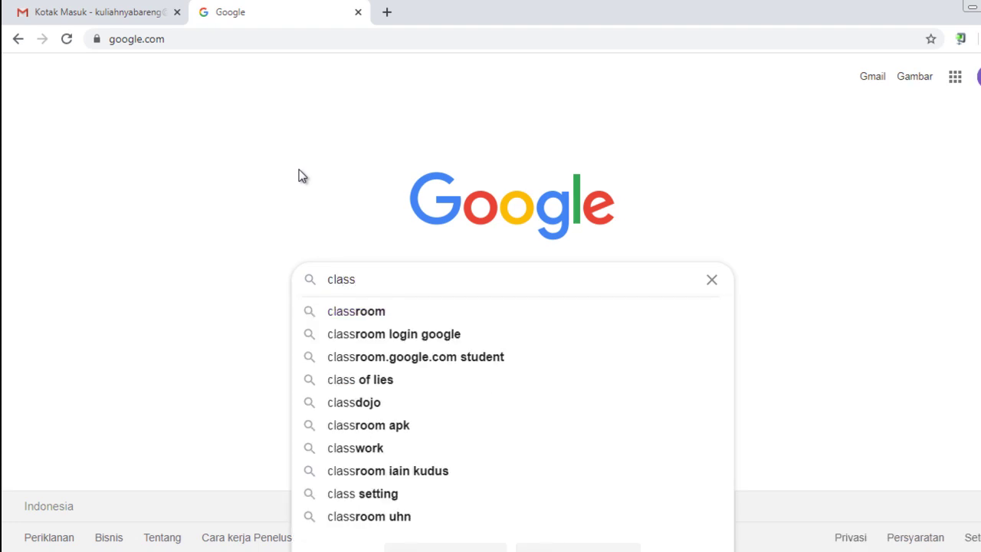
pyautogui.write('r')
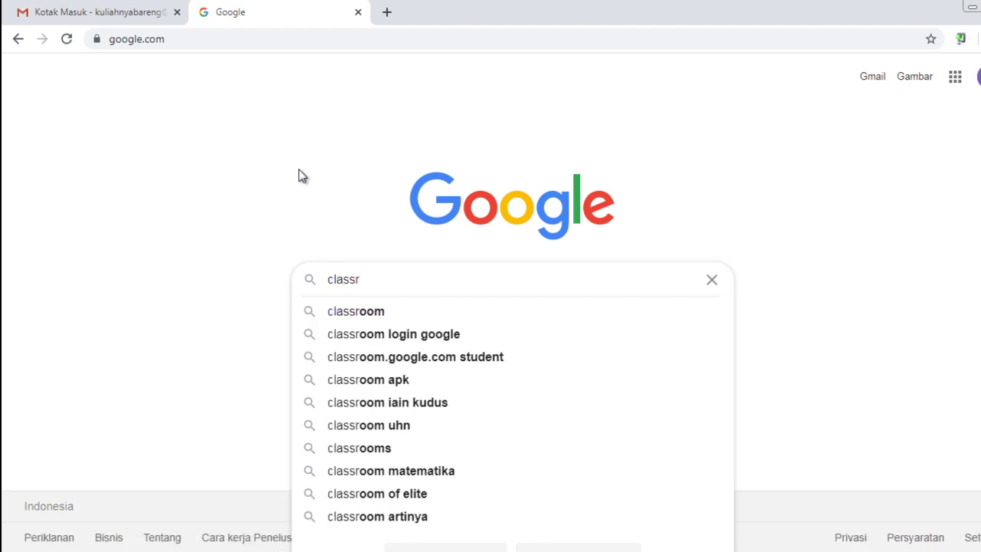
pyautogui.press('BackSpace')
pyautogui.write('room')
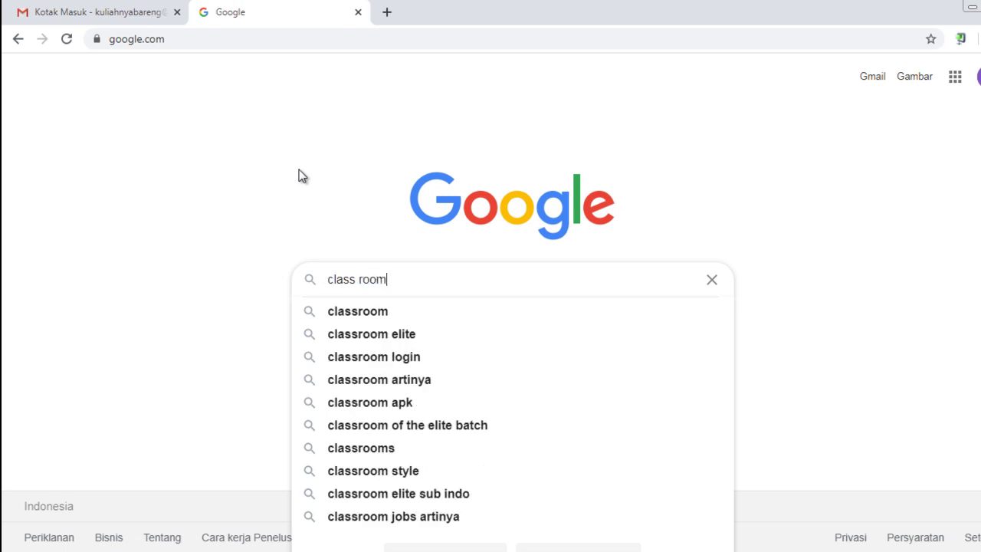
pyautogui.press('Return')
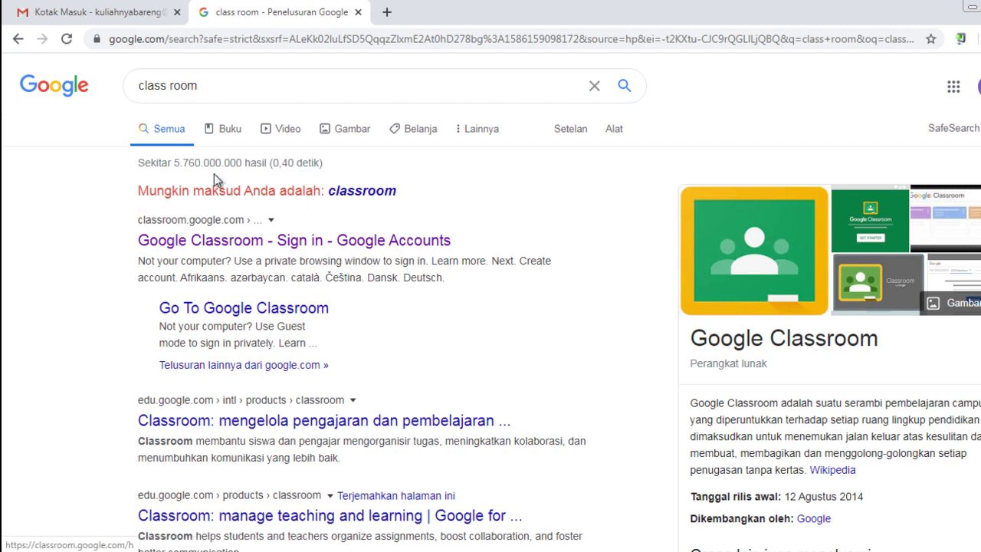
# Open the Google Classroom sign-in result and continue with the offered account
pyautogui.click(348, 242)
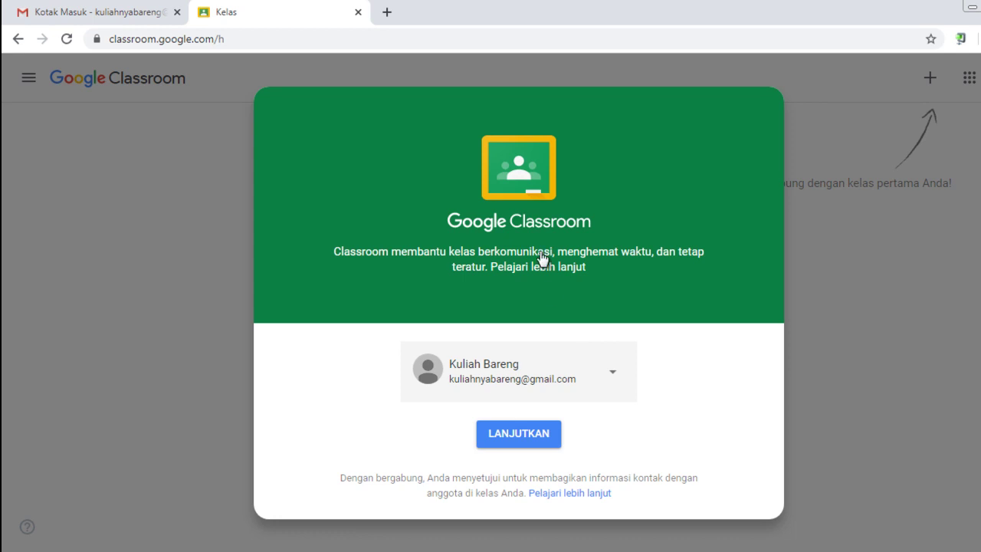
pyautogui.click(518, 433)
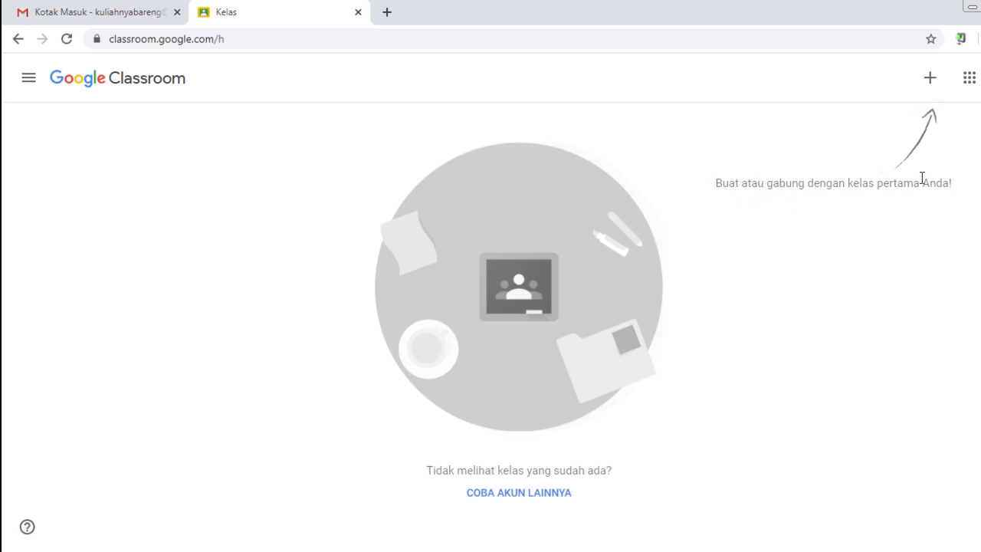
# Start creating a new class and accept the notice that Classroom is not being used at a school with students
pyautogui.click(930, 80)
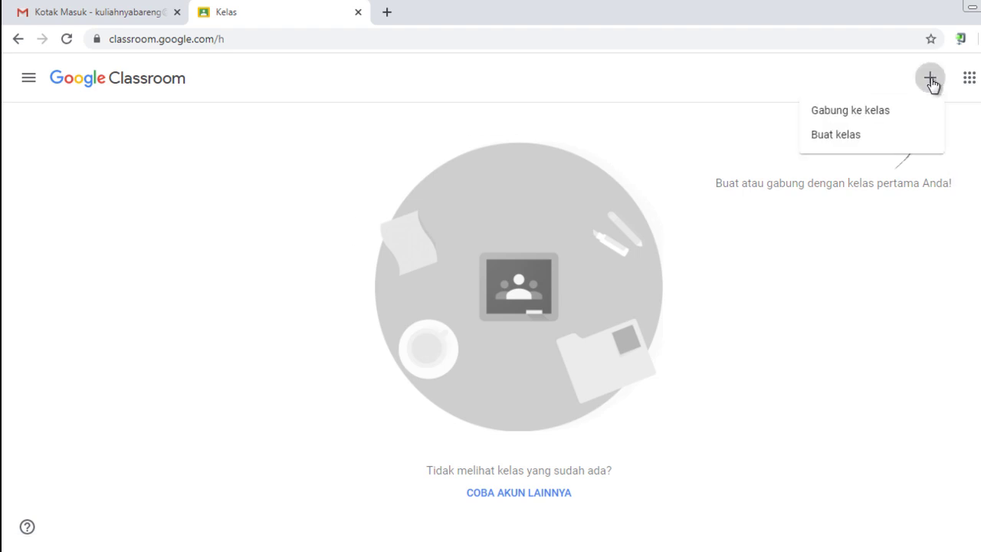
pyautogui.click(837, 135)
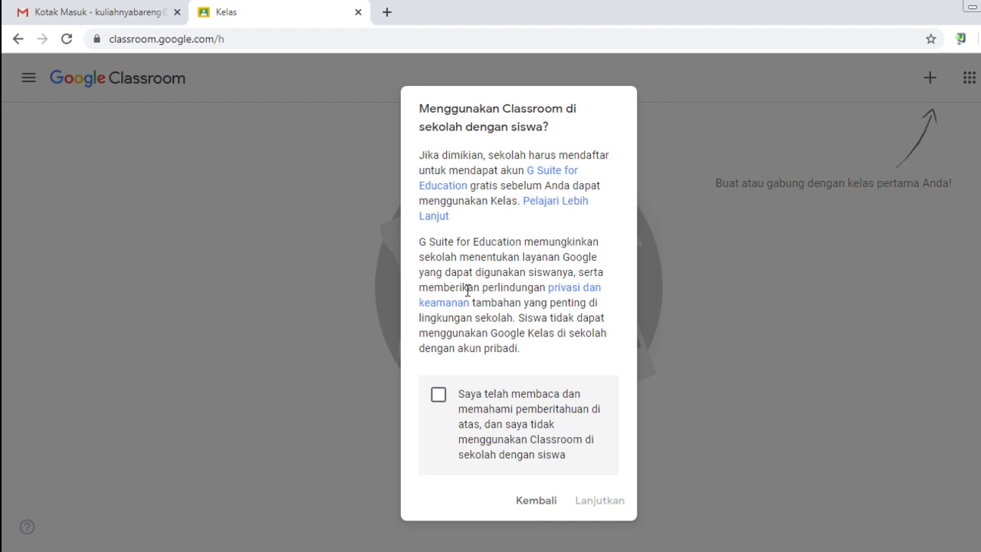
pyautogui.click(438, 397)
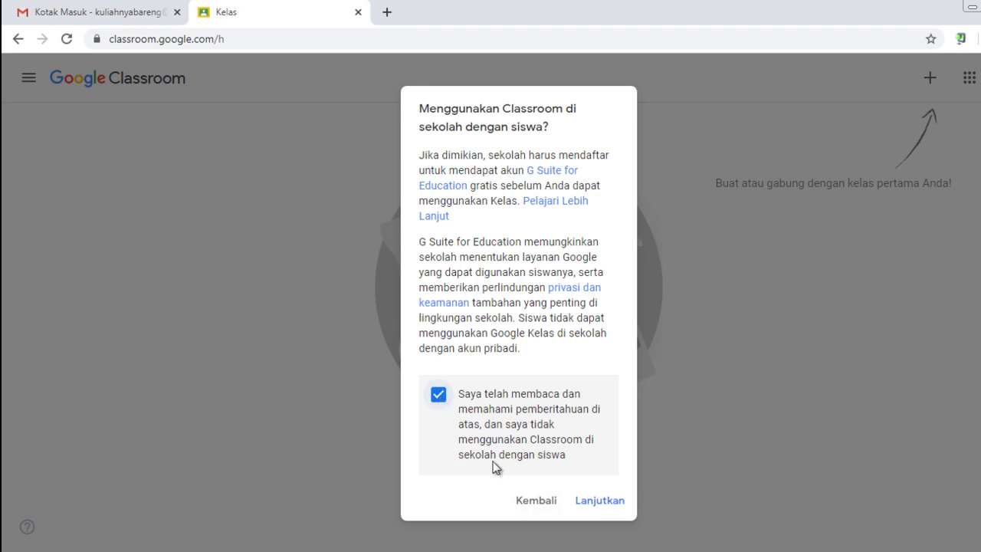
pyautogui.click(603, 502)
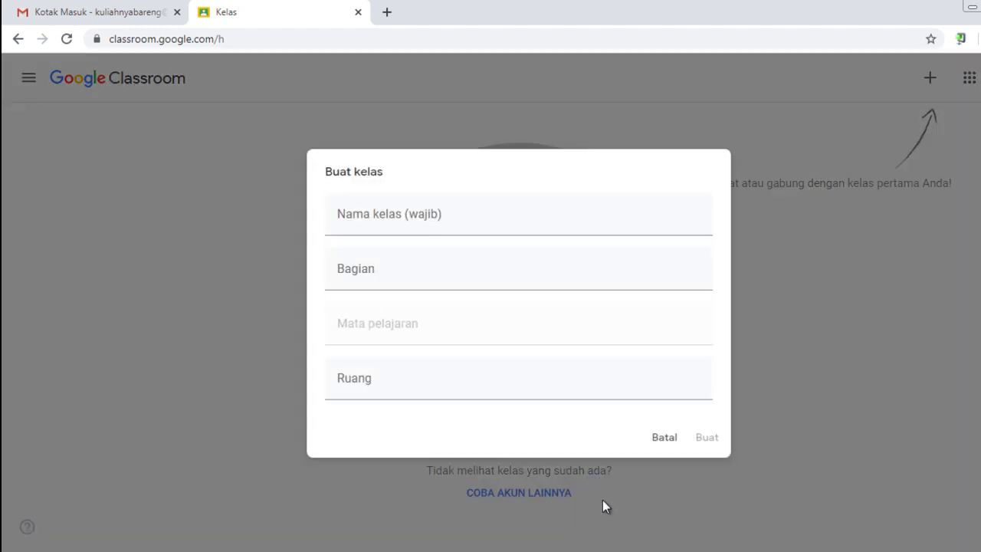
# Set the required class name (Nama kelas) to "Reguler"
pyautogui.click(381, 220)
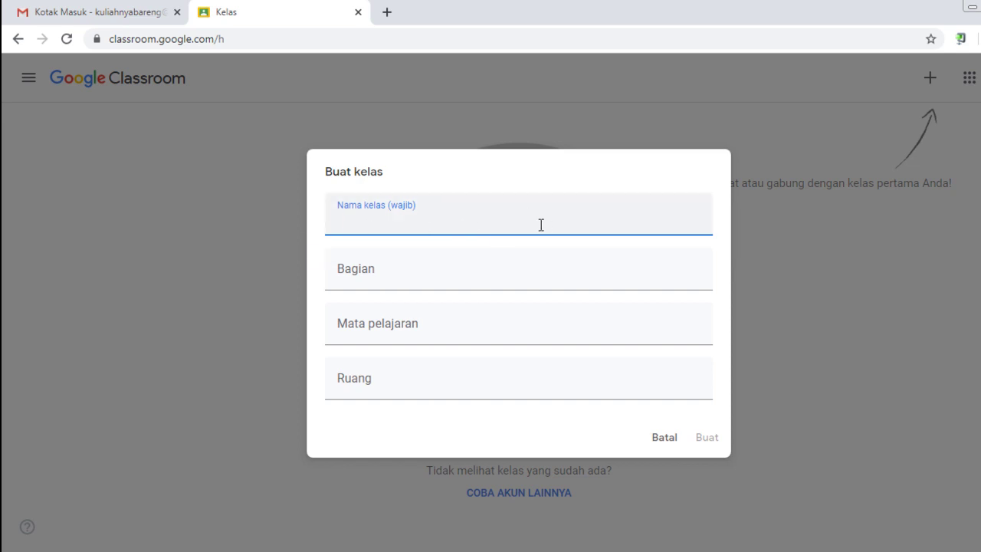
pyautogui.press('capslock')
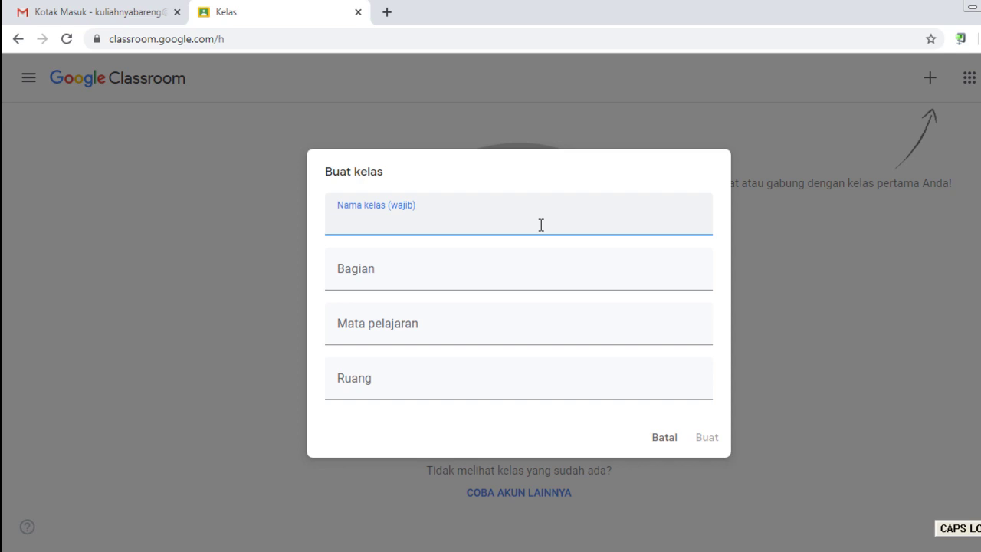
pyautogui.write('Reguler')
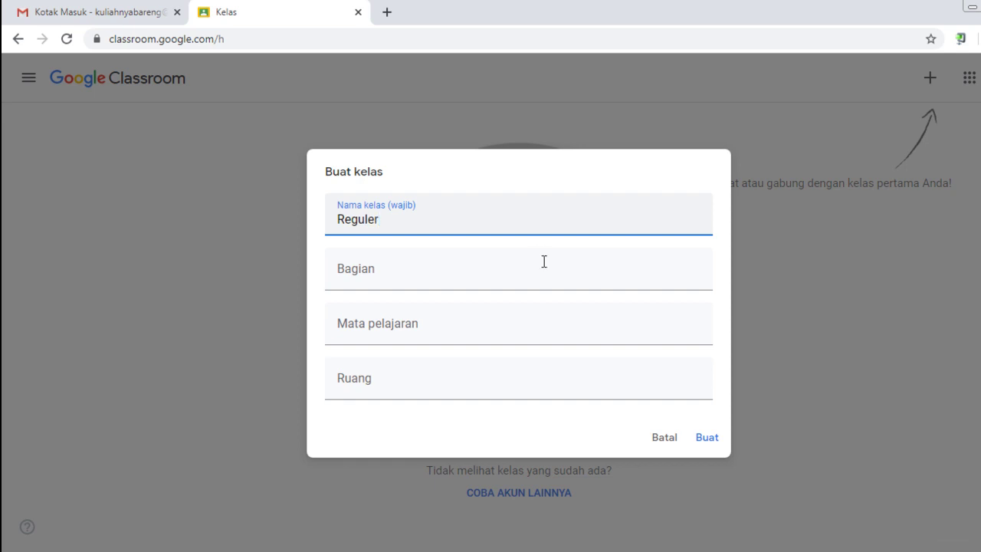
# Set the class section (Bagian) to "Reguler Pagi"
pyautogui.click(359, 279)
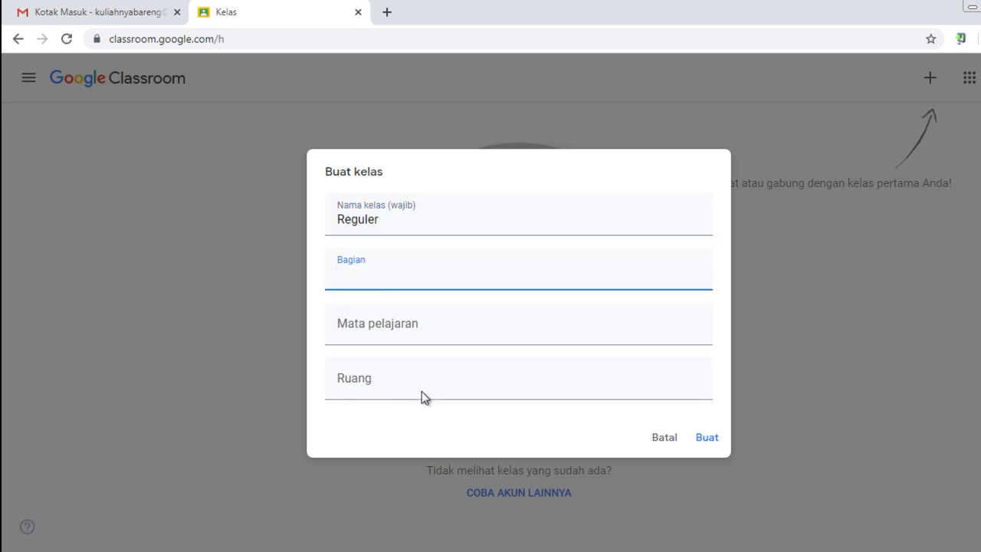
pyautogui.click(388, 323)
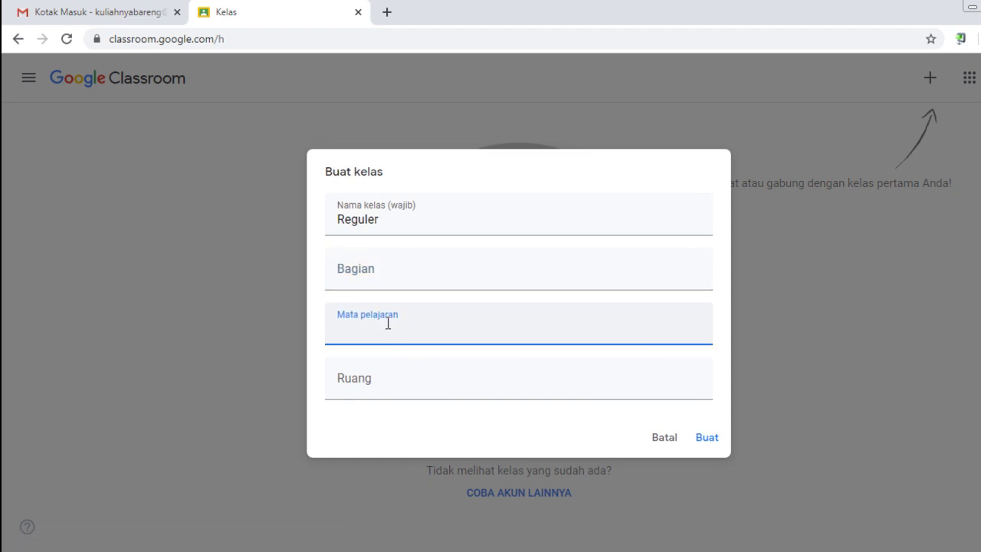
pyautogui.click(339, 272)
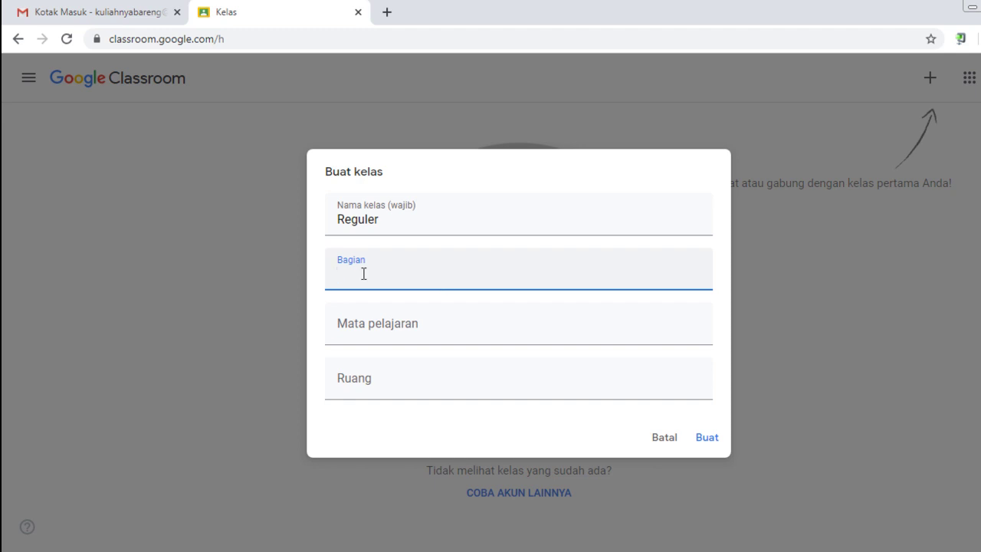
pyautogui.press('capslock')
pyautogui.write('Regu')
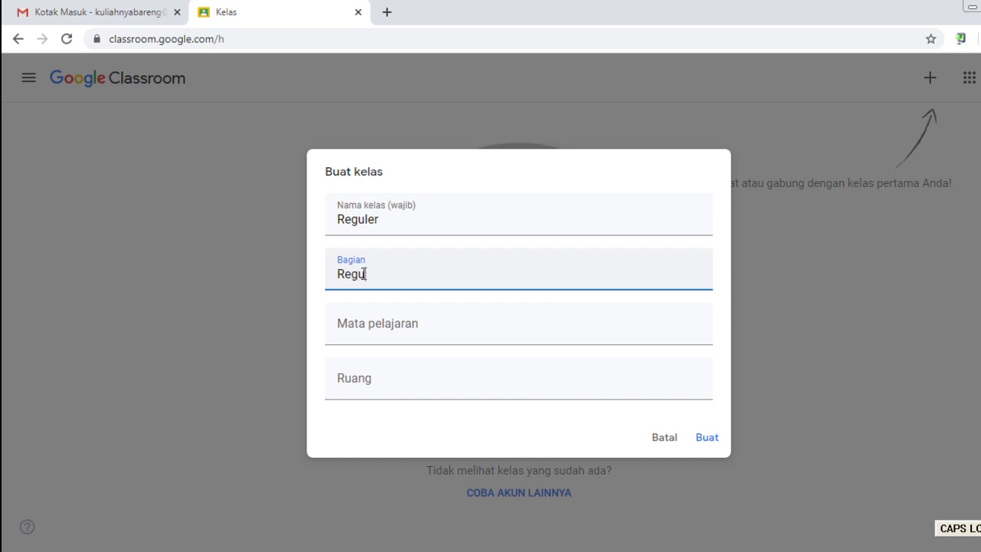
pyautogui.write('ler')
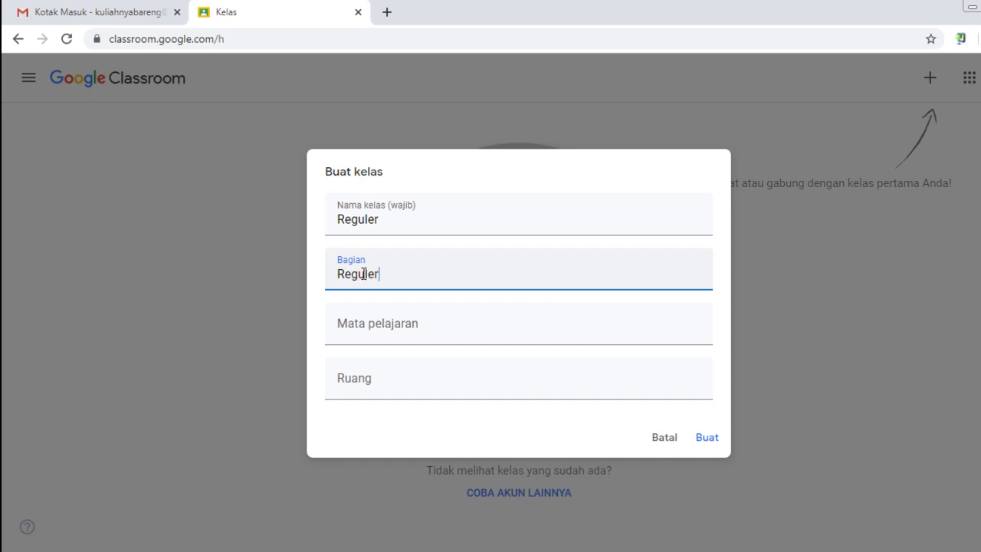
pyautogui.press('capslock')
pyautogui.write('P')
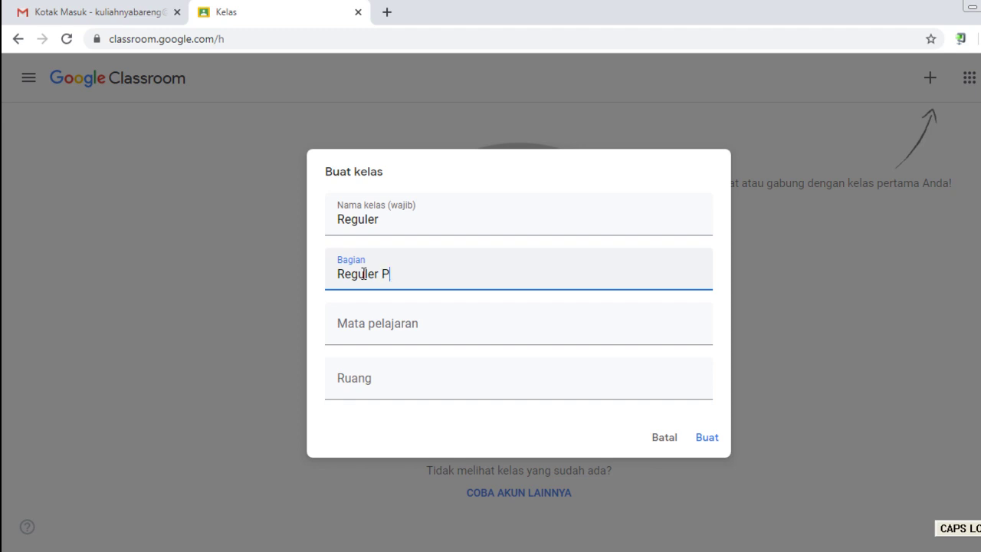
pyautogui.write('agi')
# Set the class subject (Mata pelajaran) to "Teknik Informatika"
pyautogui.click(360, 327)
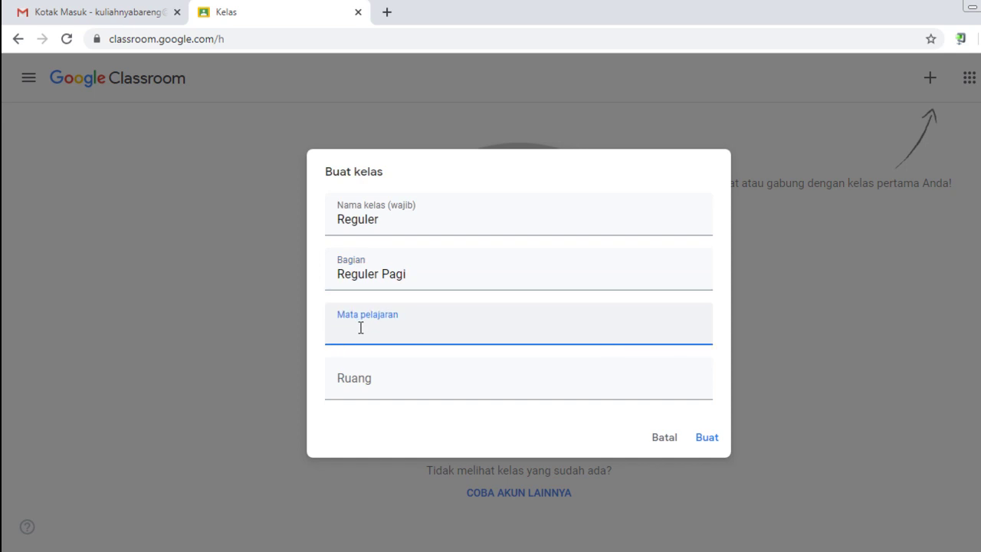
pyautogui.press('capslock')
pyautogui.write('T')
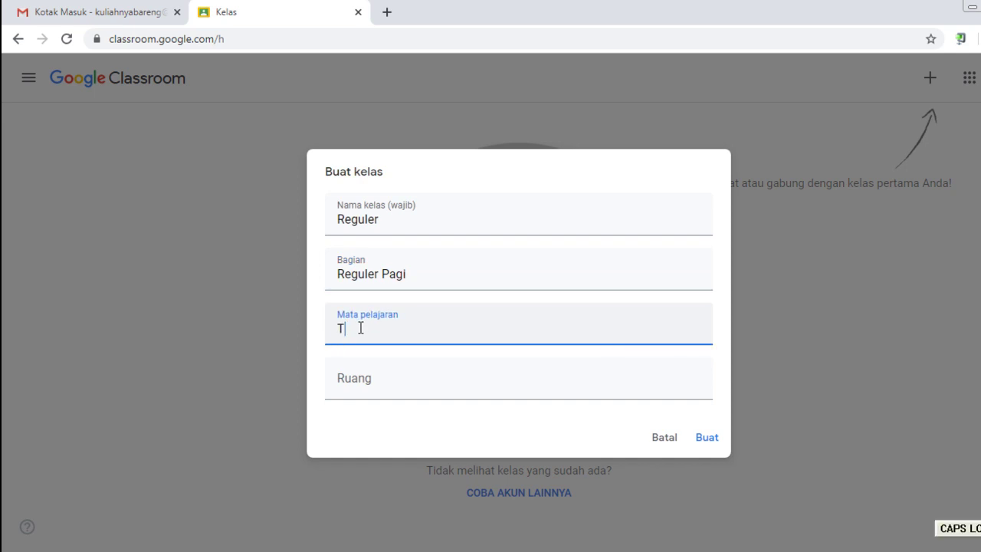
pyautogui.write('eknik Informatika')
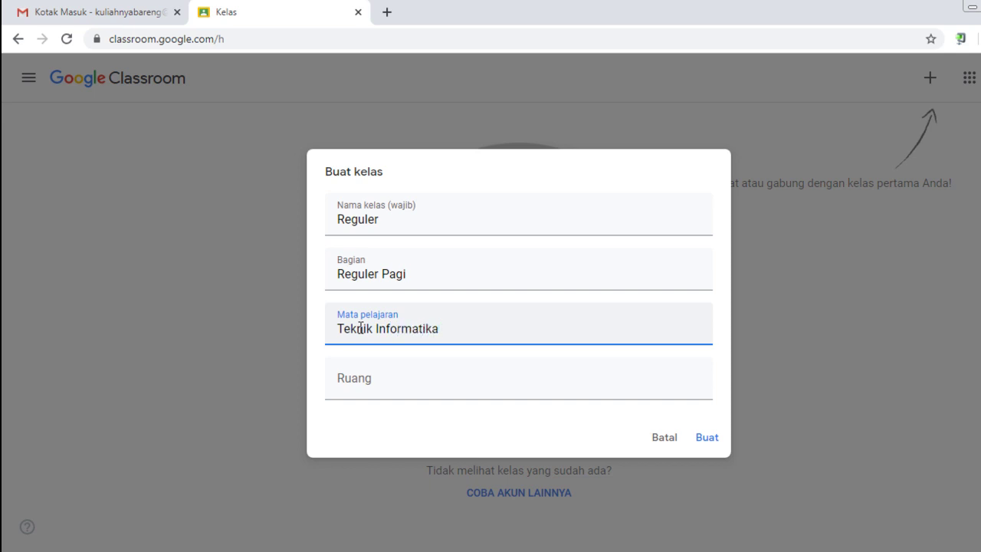
# Set the room (Ruang) to "Lab Komputer" and create the class, dismissing the What's new in Classroom notice
pyautogui.click(360, 388)
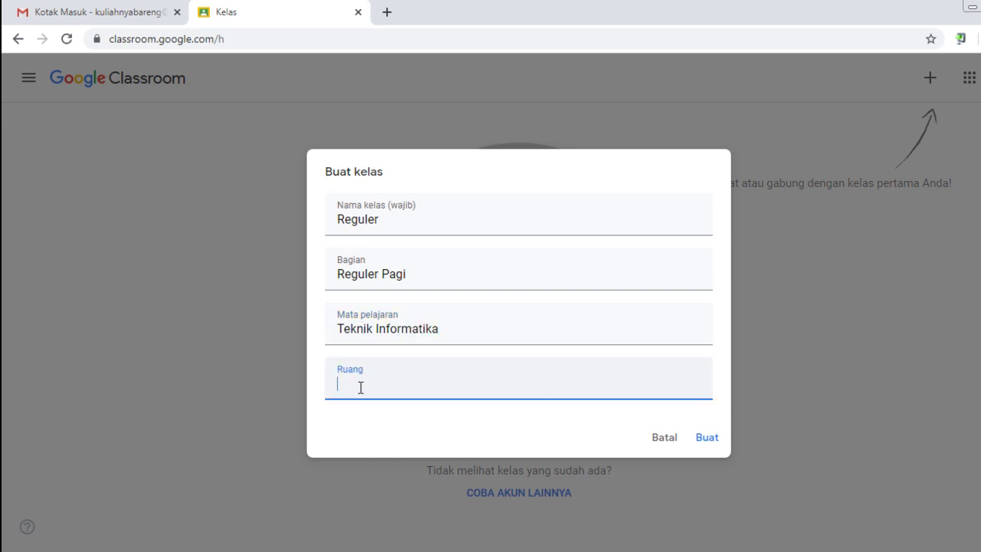
pyautogui.press('capslock')
pyautogui.write('Lab')
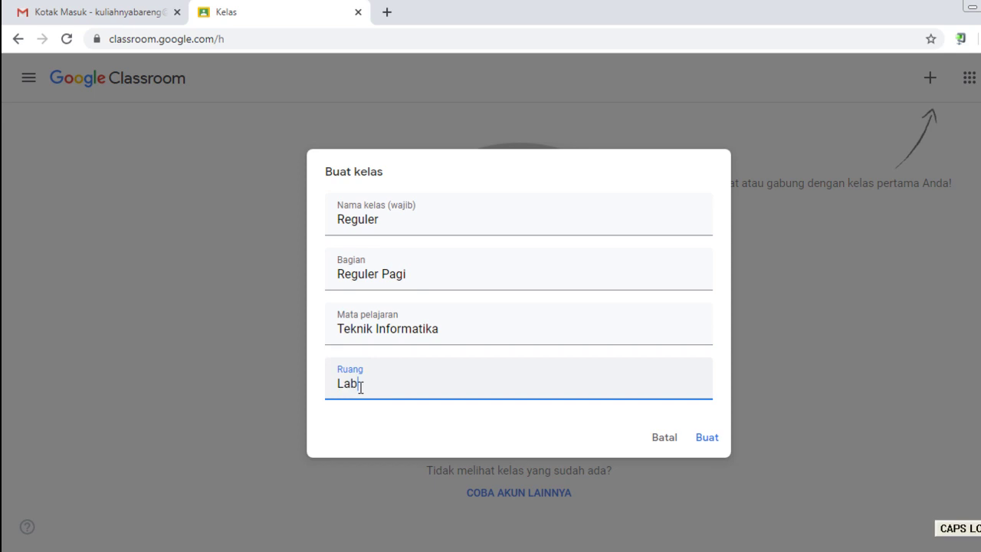
pyautogui.write(' Komputer')
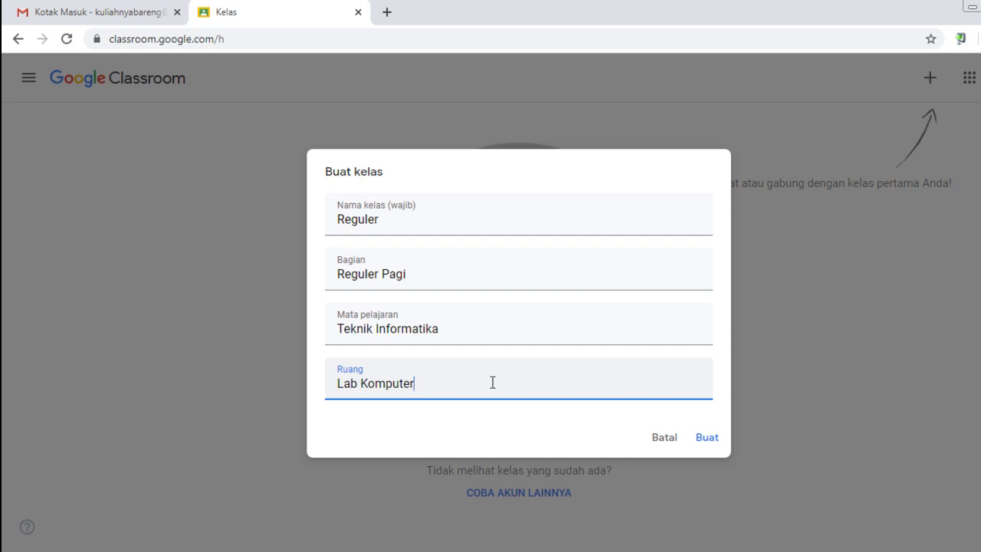
pyautogui.click(710, 437)
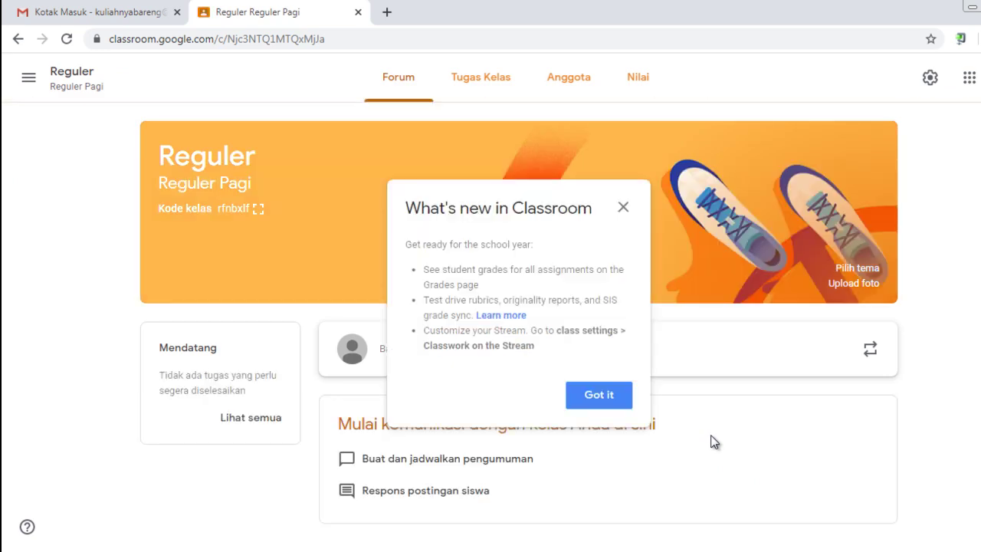
pyautogui.click(624, 209)
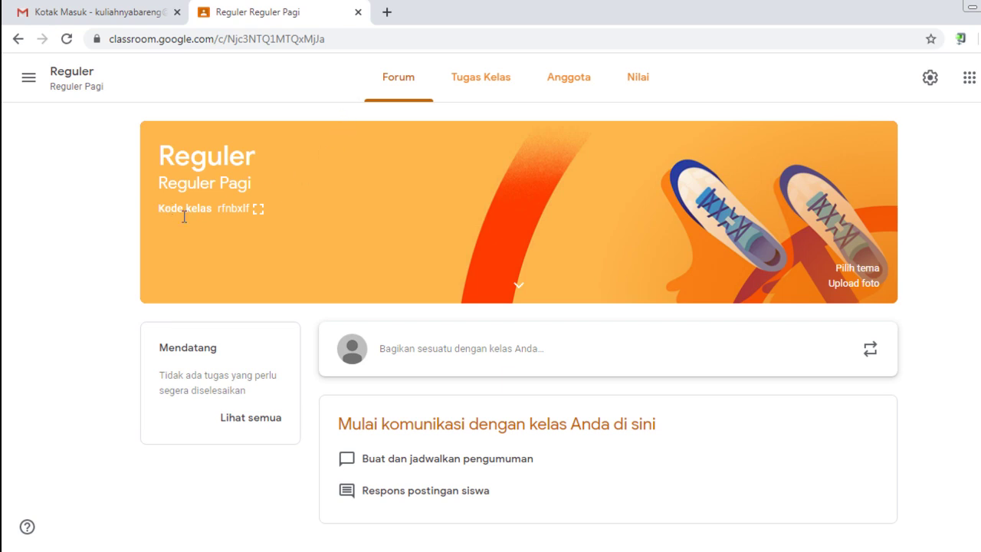
# Enlarge the class code of the Reguler class, copy it, and close the enlarged view
pyautogui.click(260, 210)
pyautogui.moveTo(381, 299); pyautogui.dragTo(681, 322)
pyautogui.hotkey('ctrl', 'c')
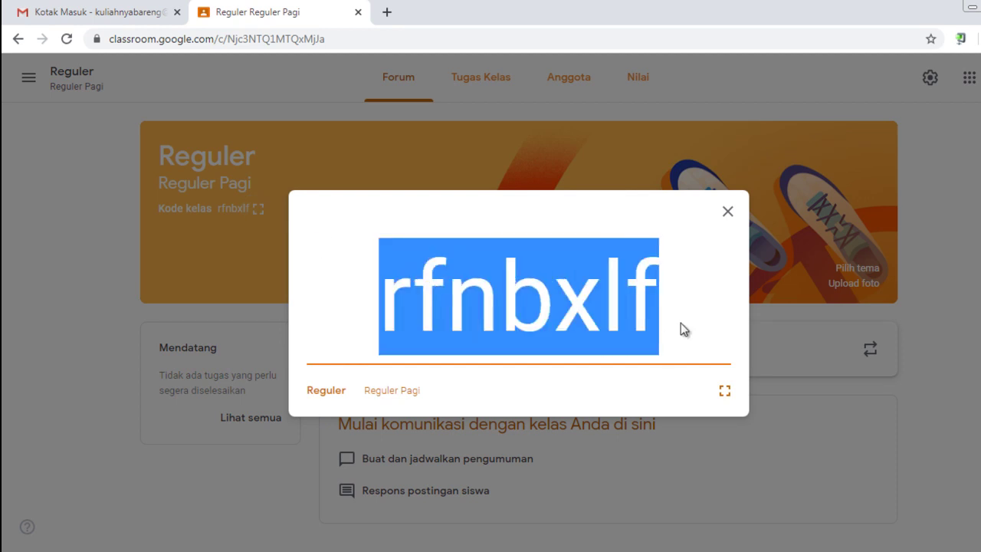
pyautogui.click(728, 211)
# Open Notepad, paste the copied class code into the blank document, and minimize the window
pyautogui.press('super')
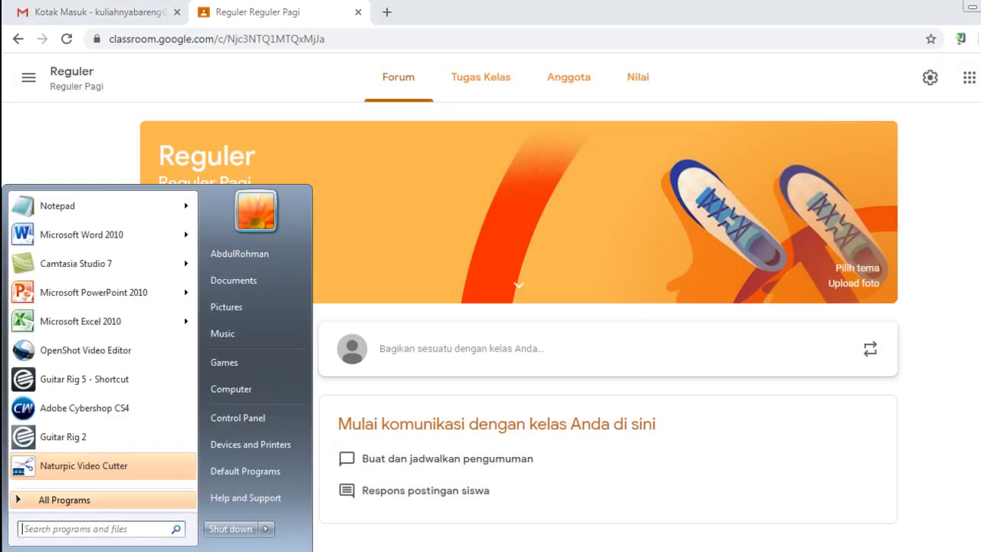
pyautogui.click(109, 211)
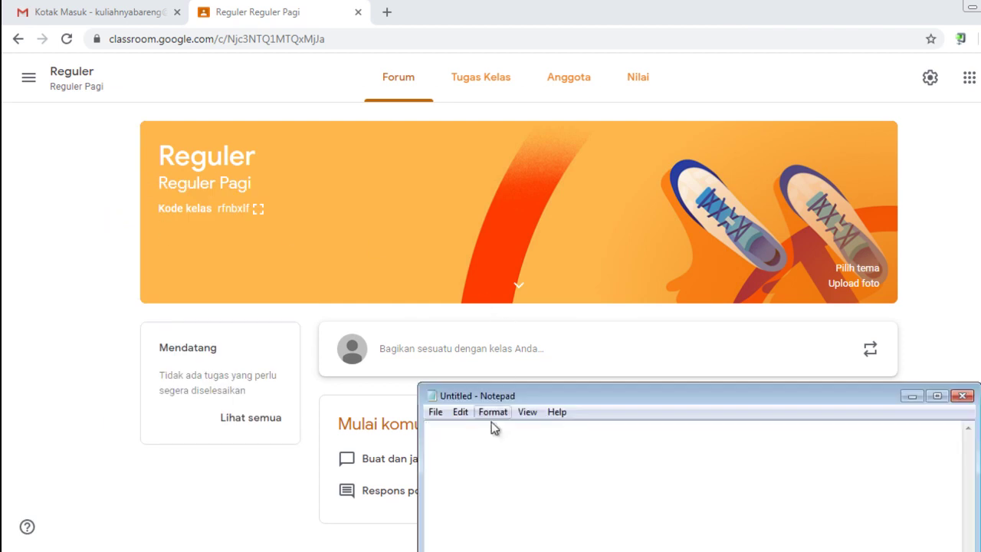
pyautogui.hotkey('ctrl', 'v')
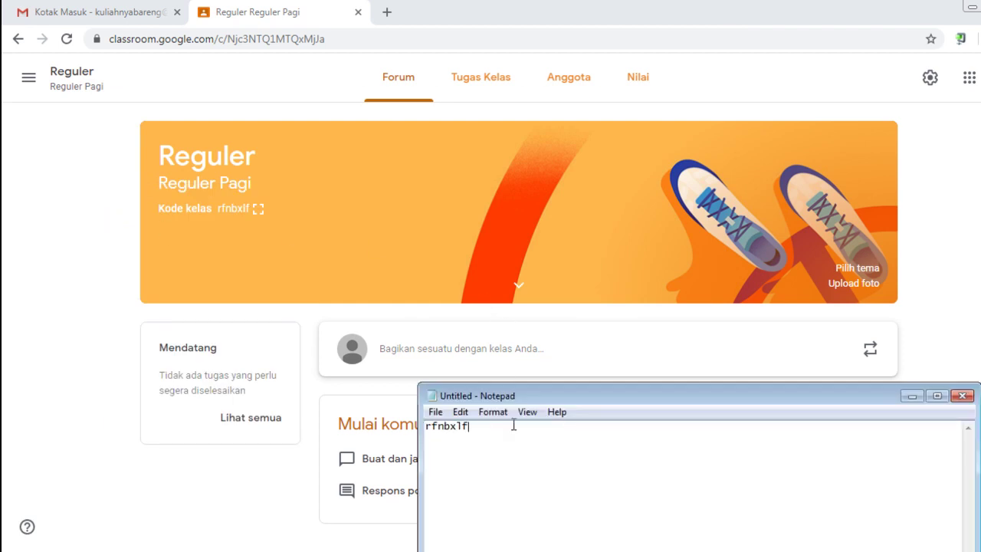
pyautogui.click(912, 395)
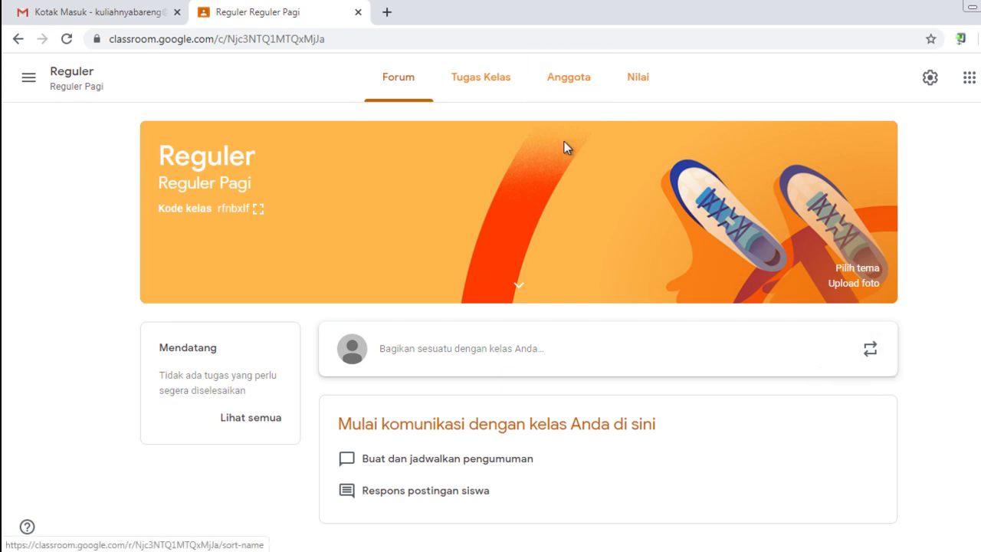
# View the Reguler class's members page, check the student invitation dialog, cancel it, and return to the class forum
pyautogui.click(580, 84)
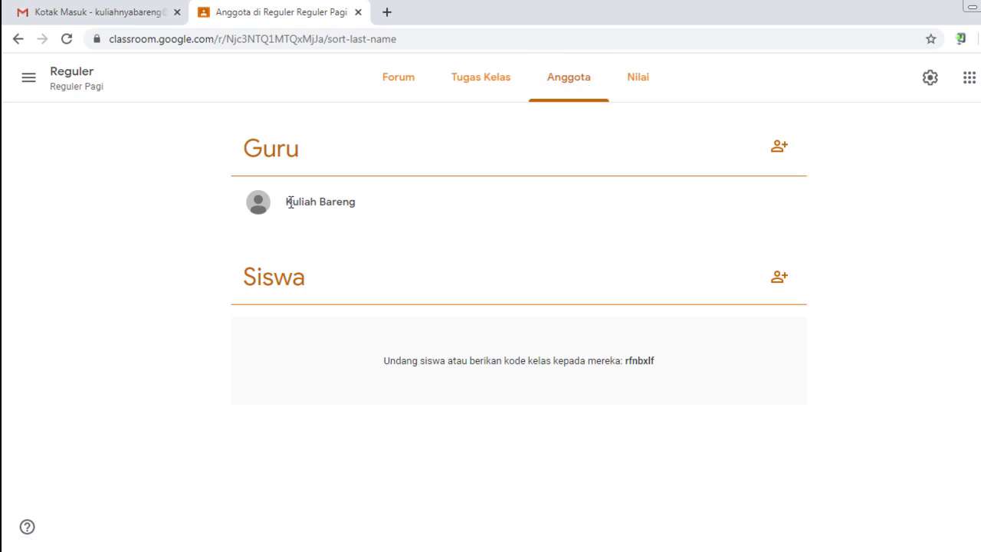
pyautogui.moveTo(289, 202); pyautogui.dragTo(386, 210)
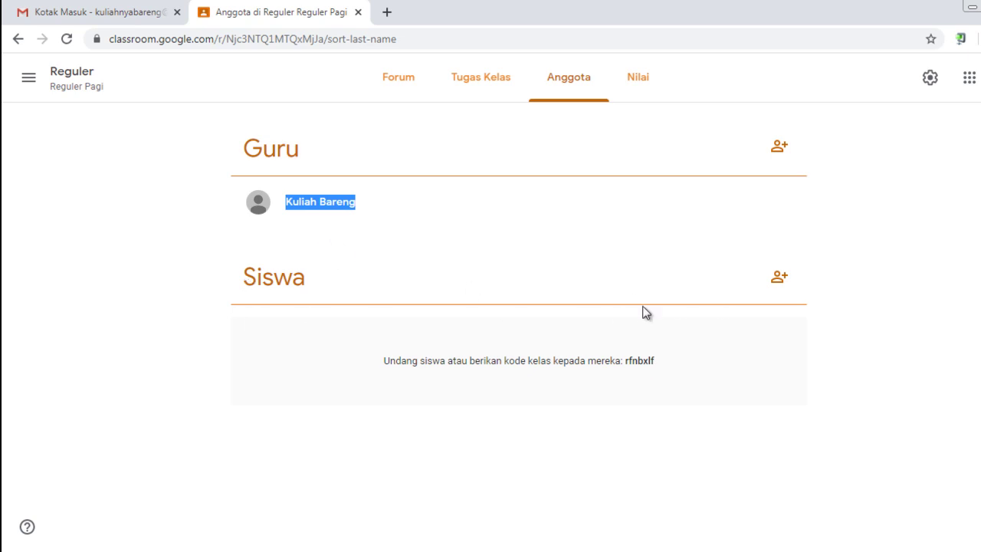
pyautogui.click(780, 279)
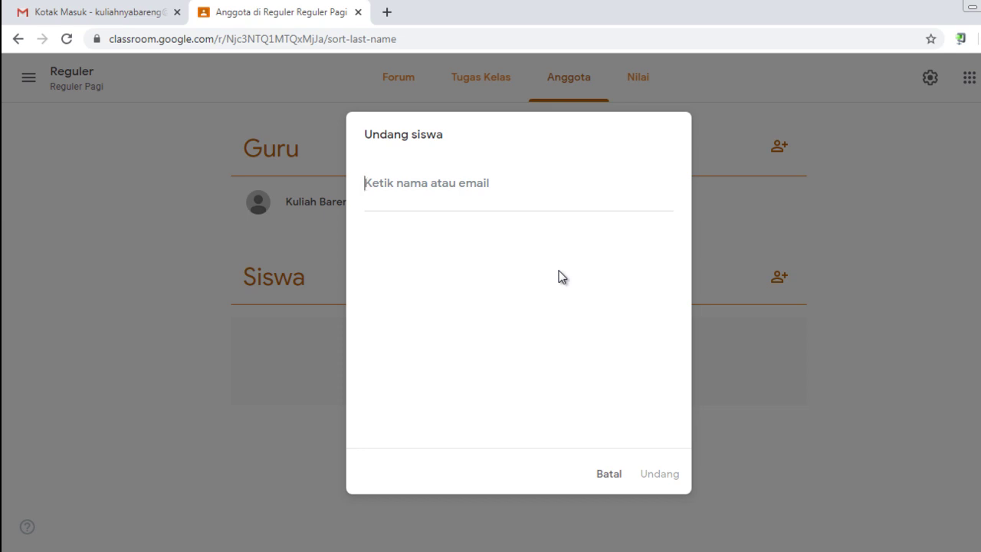
pyautogui.click(609, 475)
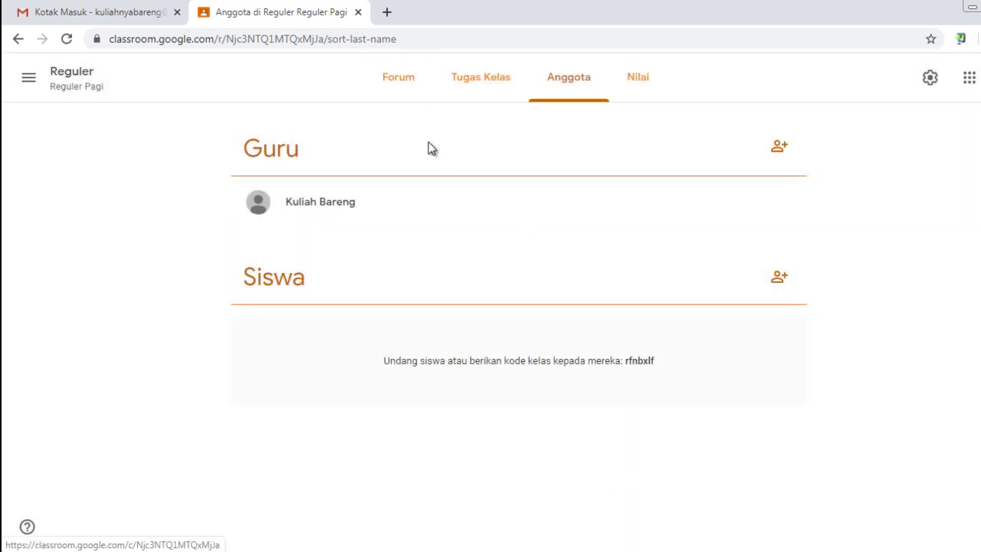
pyautogui.click(68, 79)
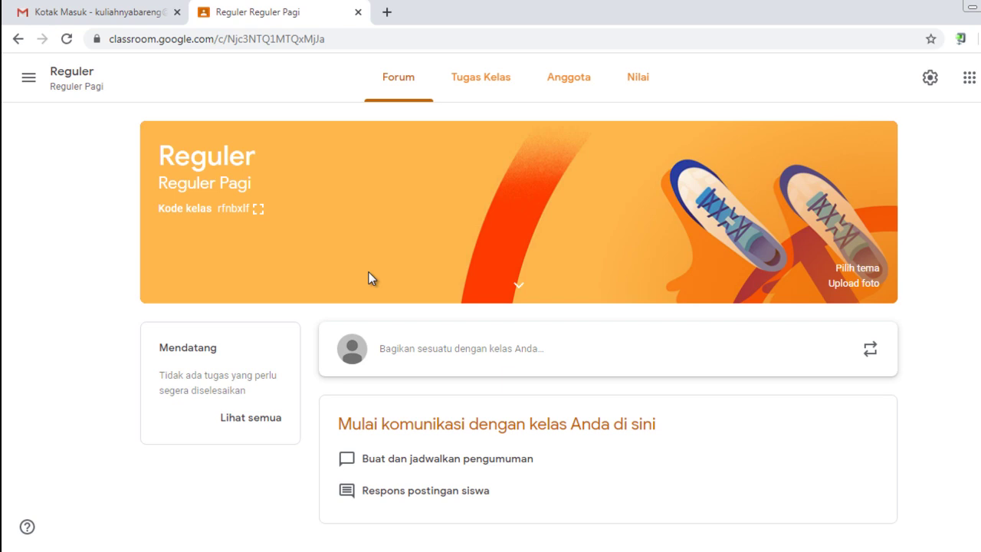
# Open a new forum announcement, dismiss the posting and scheduling notice, and look at the student recipient options
pyautogui.click(415, 349)
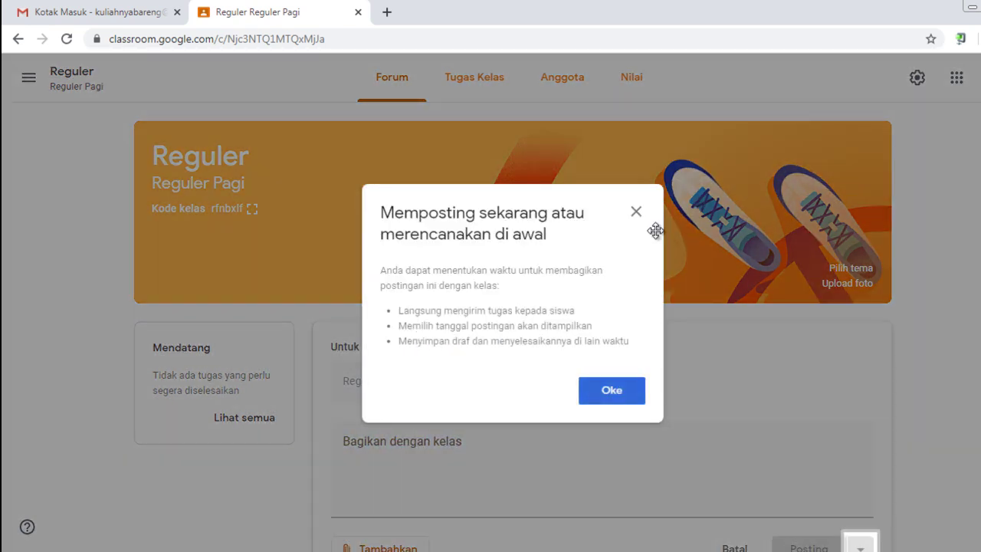
pyautogui.click(635, 213)
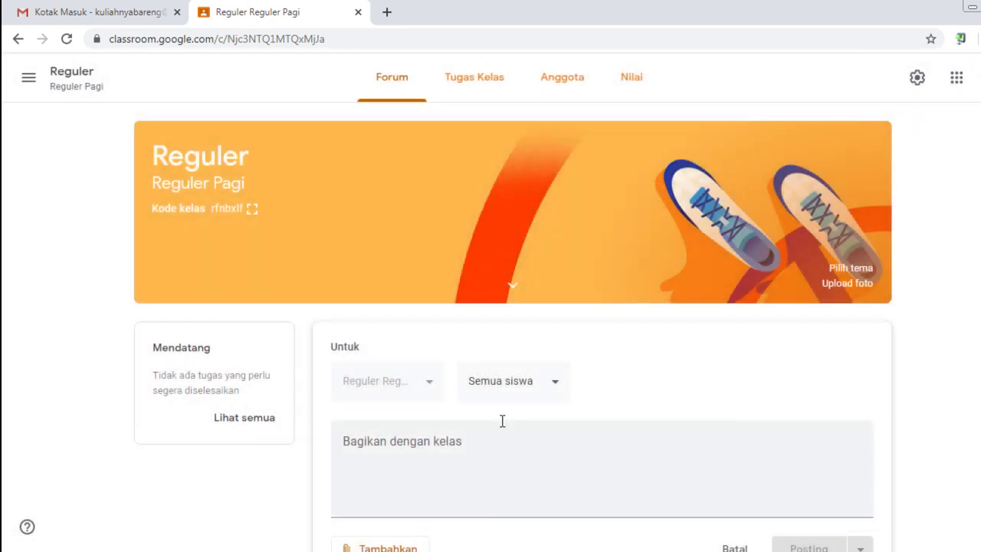
pyautogui.scroll(-1, 485, 420)
pyautogui.click(409, 367)
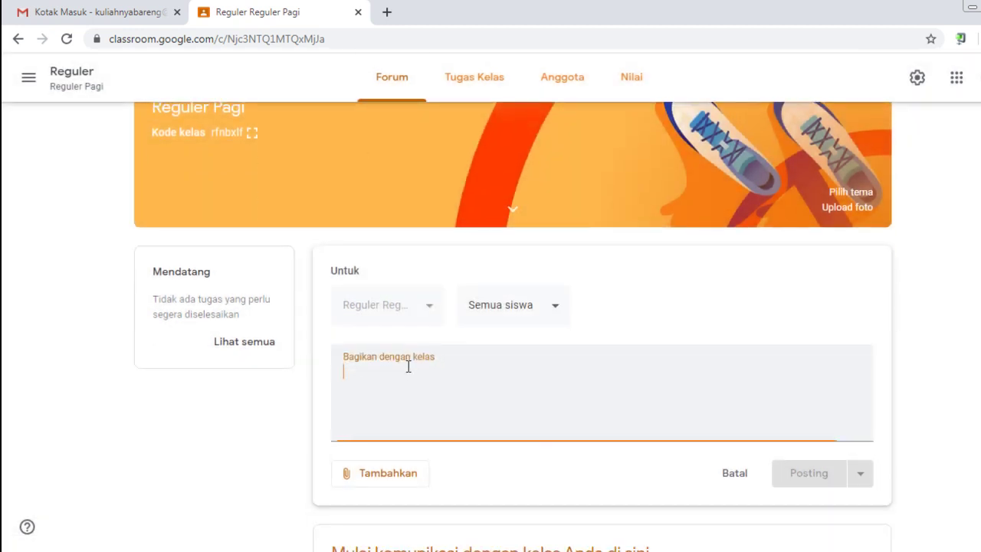
pyautogui.click(556, 310)
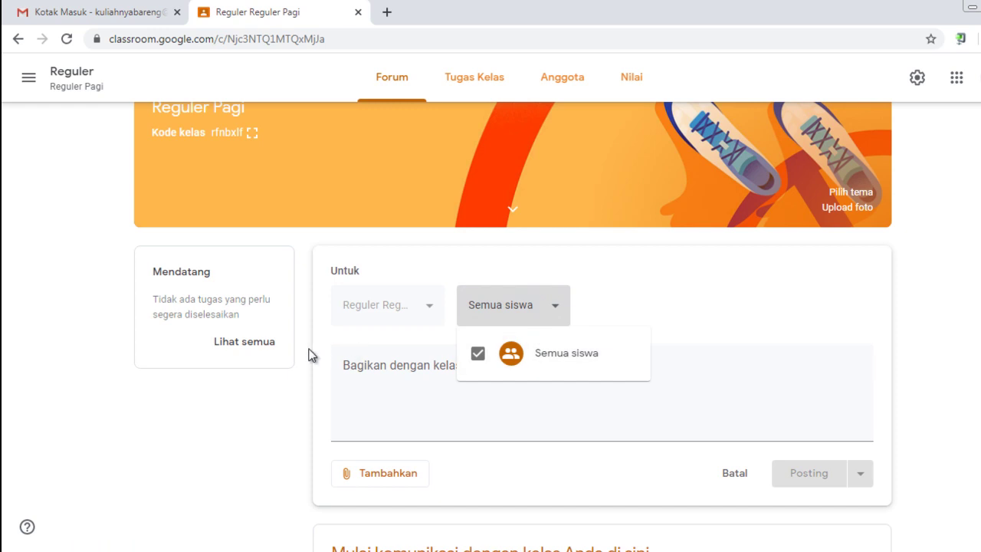
pyautogui.click(299, 402)
pyautogui.scroll(1, 813, 365)
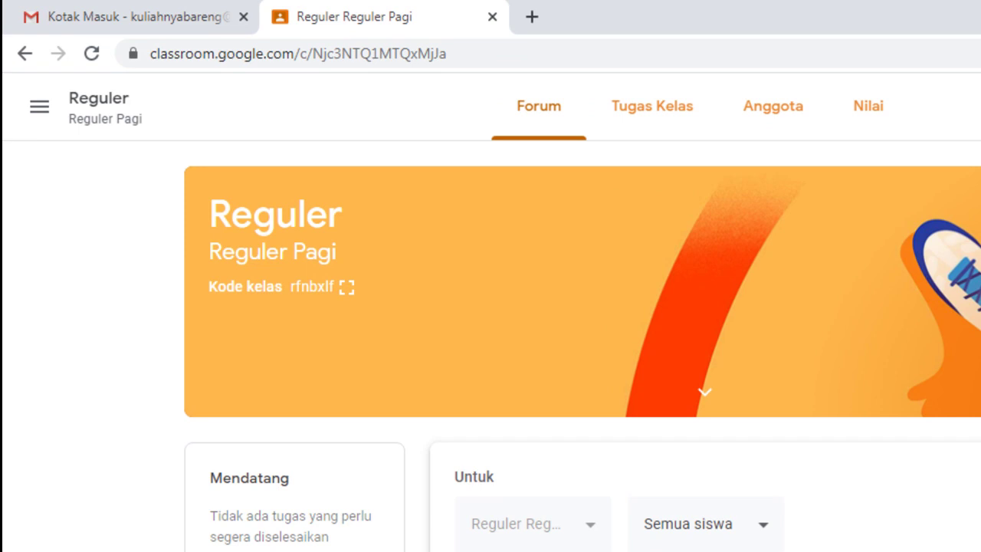
# Close the teacher's class page and, in the student account's browser, search for "class room" and open Google Classroom
pyautogui.click(492, 17)
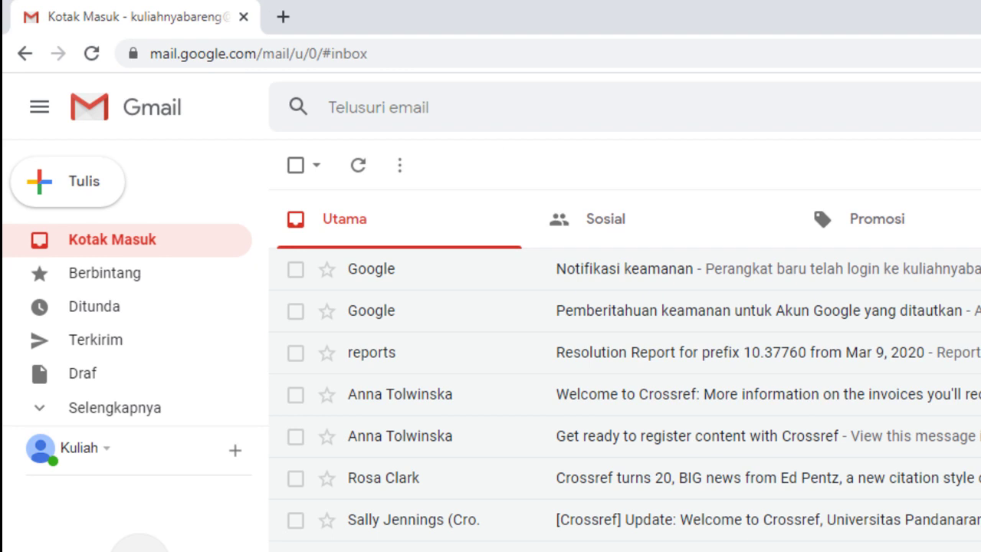
pyautogui.press('F5')
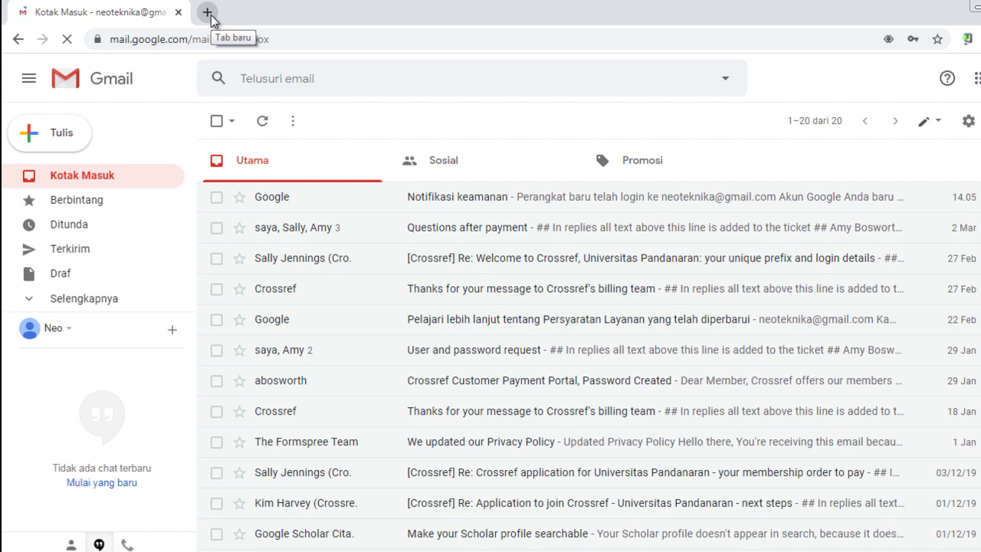
pyautogui.click(207, 12)
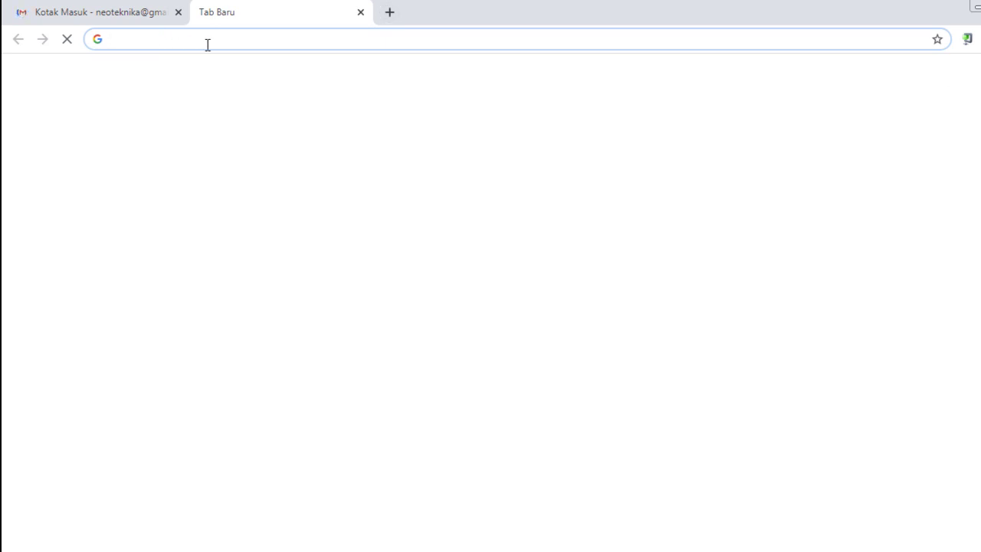
pyautogui.write('clas')
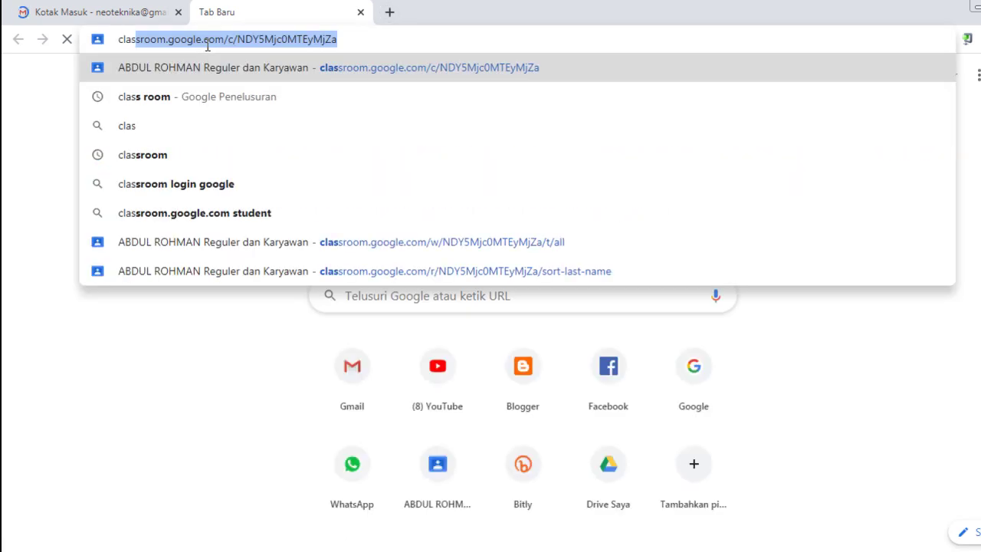
pyautogui.write('s room')
pyautogui.press('Return')
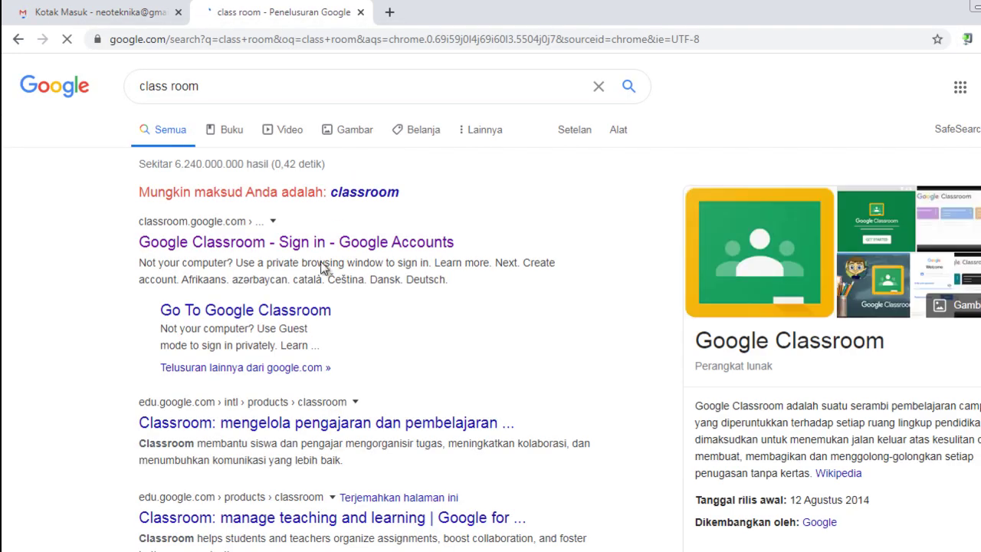
pyautogui.click(325, 245)
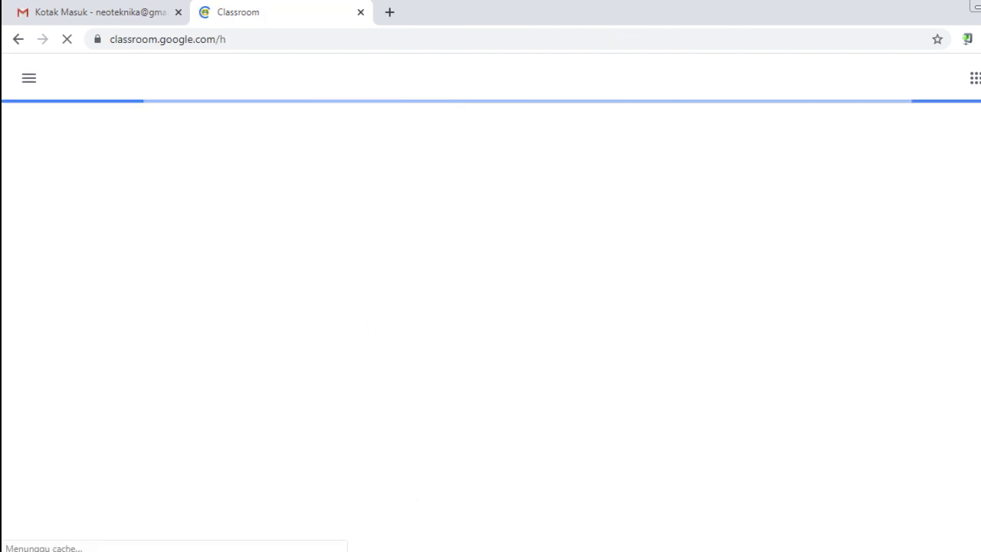
# Switch to Notepad, copy the saved class code, and minimize the Notepad window
pyautogui.hotkey('alt', 'Tab')
pyautogui.moveTo(491, 429); pyautogui.dragTo(412, 426)
pyautogui.hotkey('ctrl', 'c')
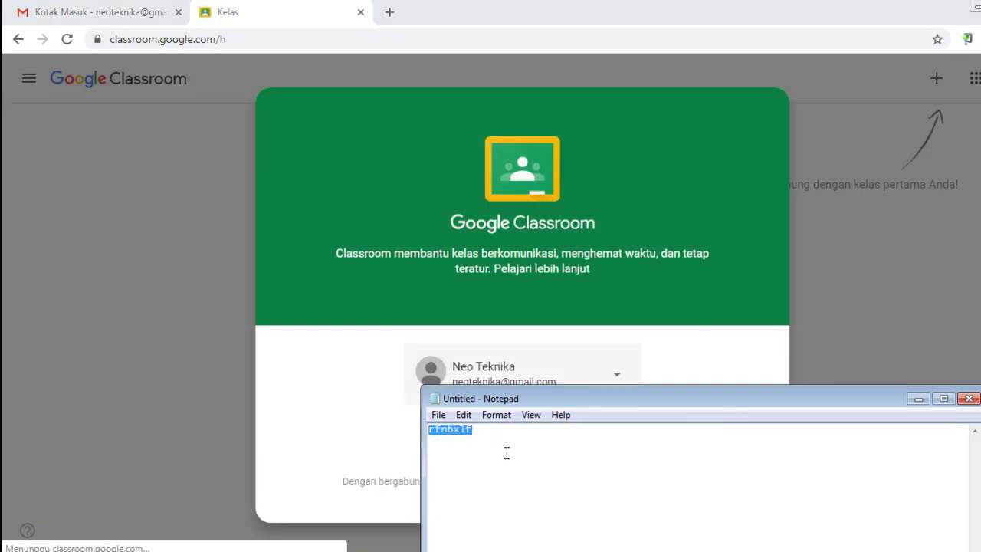
pyautogui.click(917, 400)
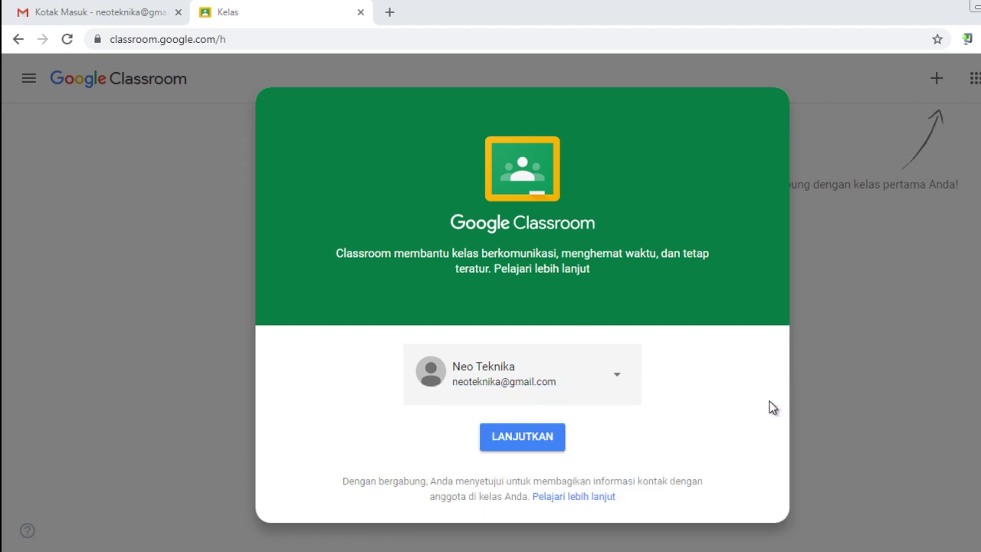
# Continue into Classroom with the student account and join the class using the copied class code, dismissing the Membuat postingan notice
pyautogui.click(536, 441)
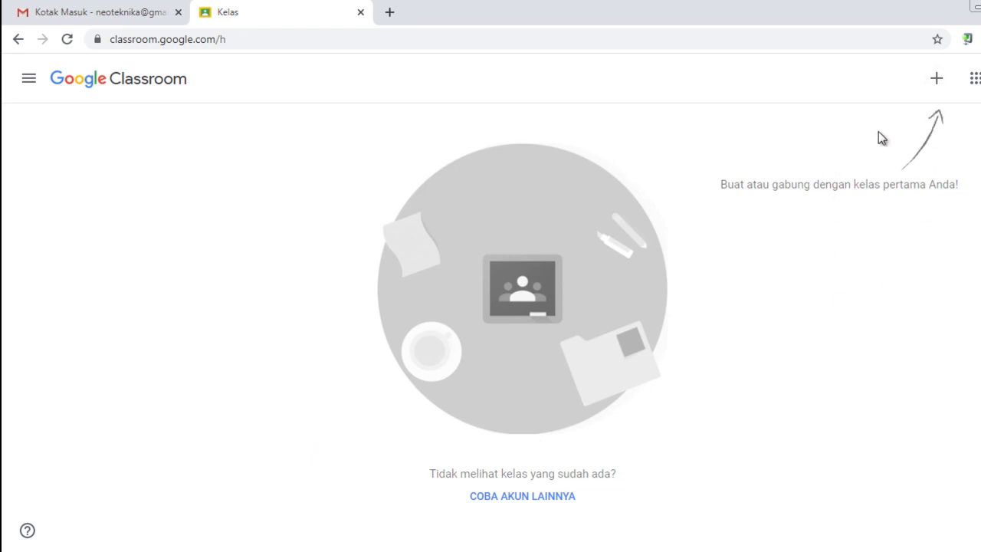
pyautogui.click(935, 80)
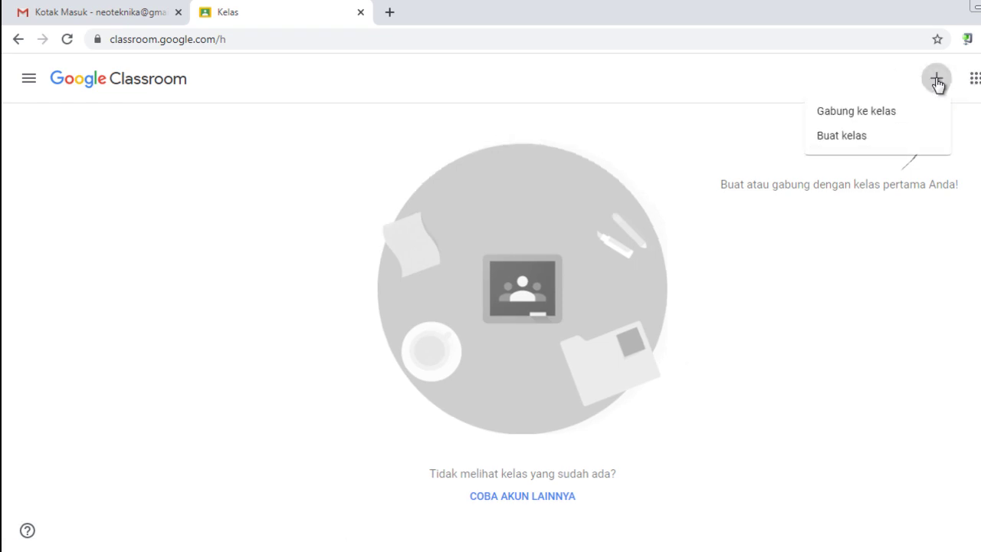
pyautogui.click(870, 117)
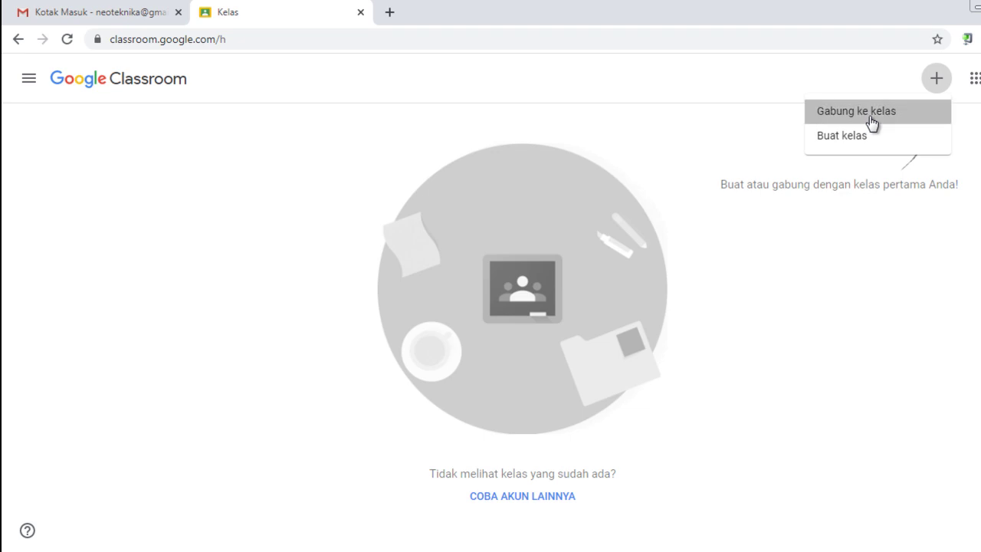
pyautogui.rightClick(489, 336)
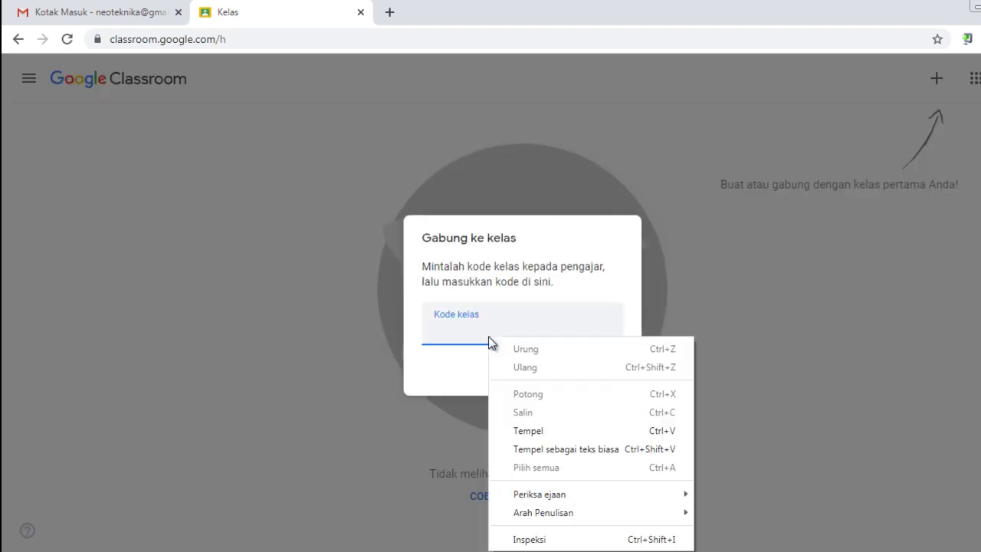
pyautogui.click(536, 430)
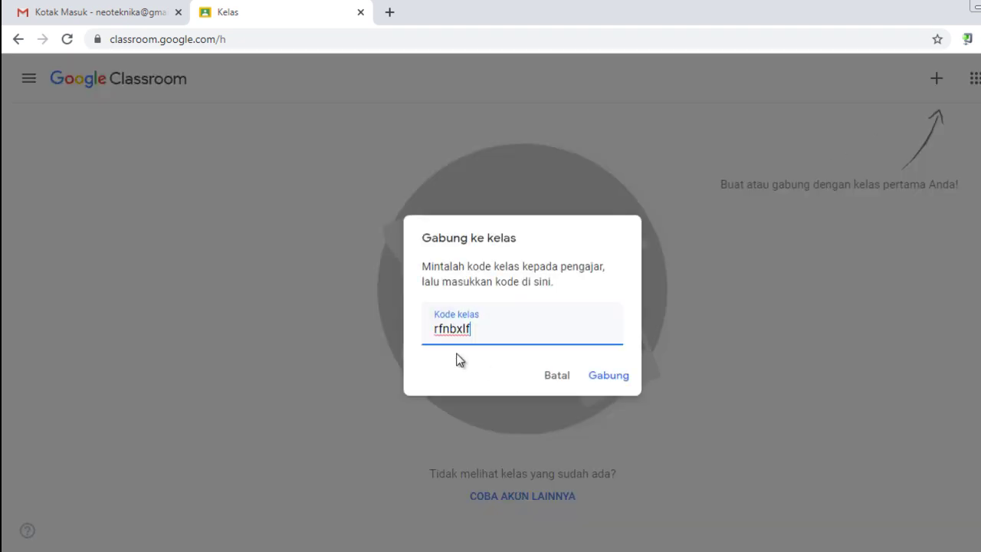
pyautogui.click(613, 379)
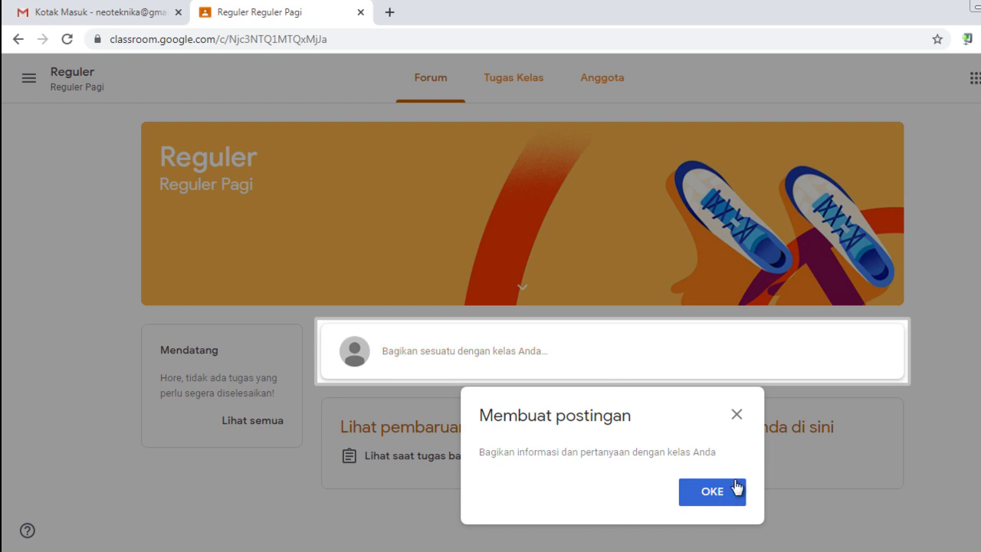
pyautogui.click(740, 418)
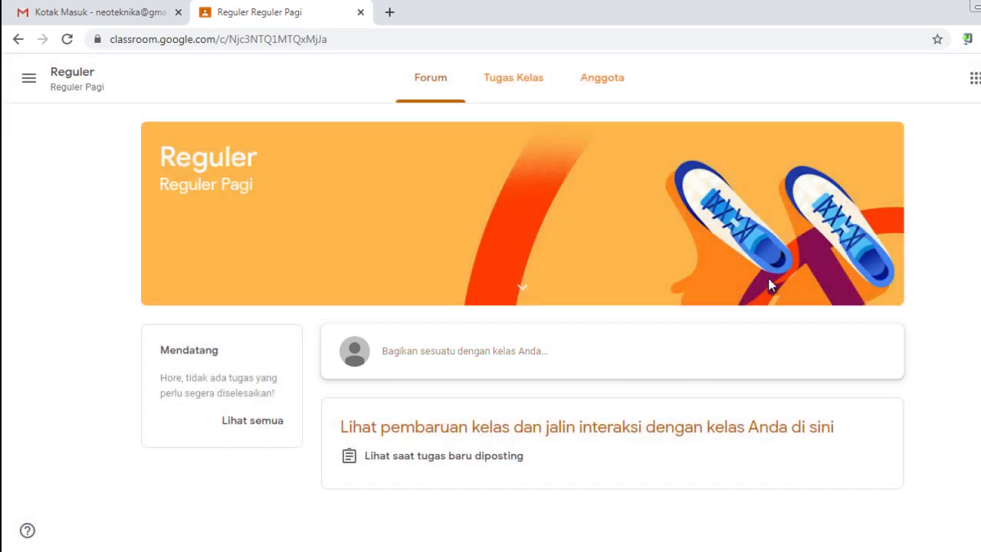
# Close the student's Classroom page and save-password prompt, and open the Reguler class from the teacher account, dismissing the Membuat pengumuman notice
pyautogui.click(360, 12)
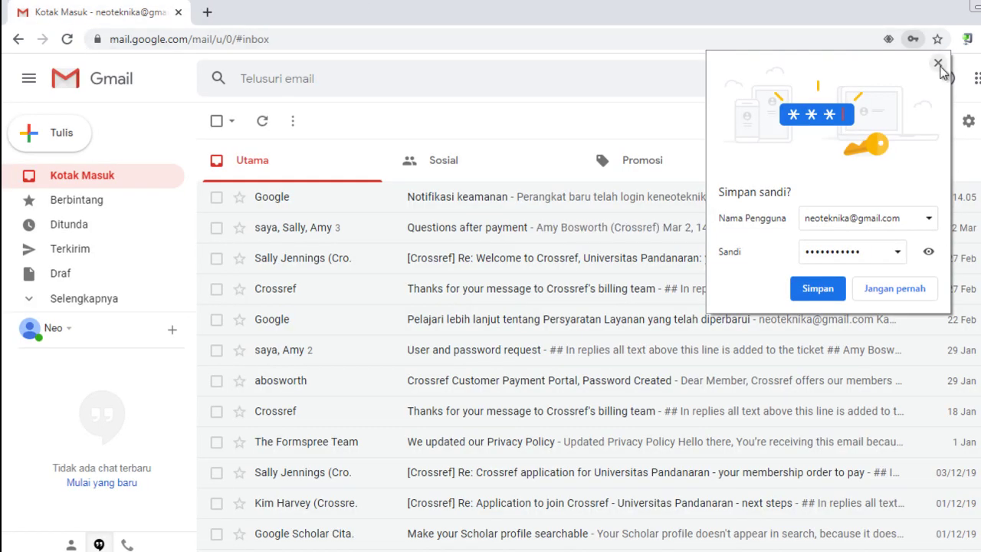
pyautogui.click(937, 63)
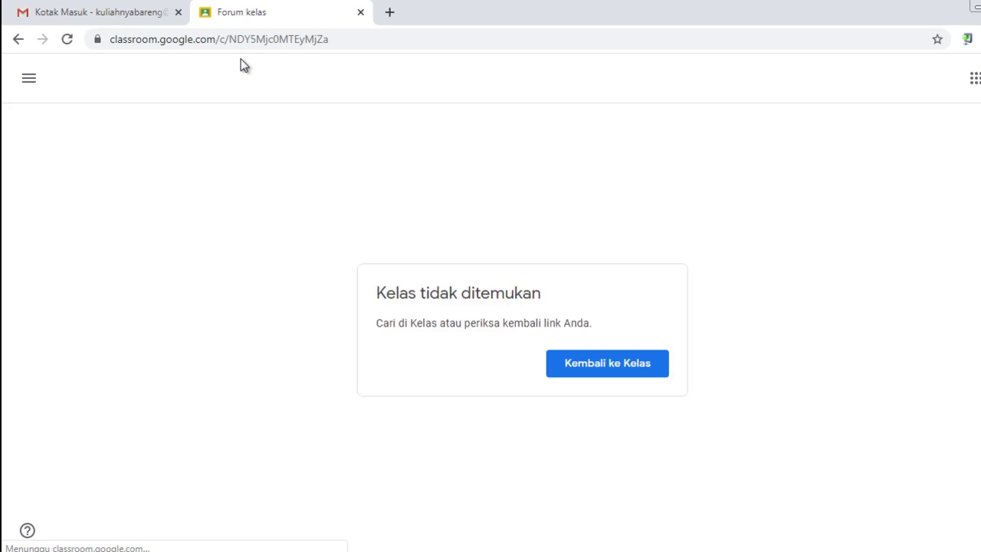
pyautogui.click(619, 374)
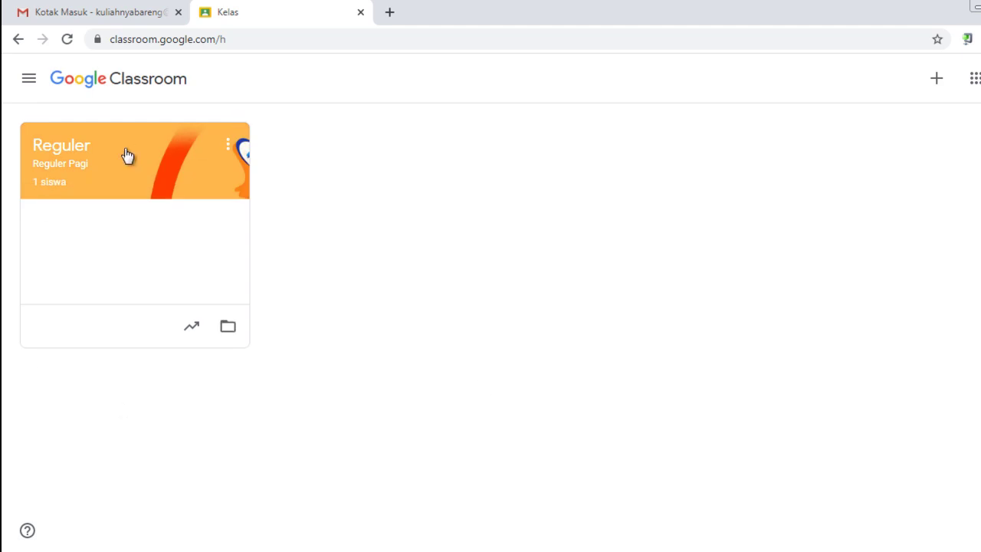
pyautogui.click(66, 147)
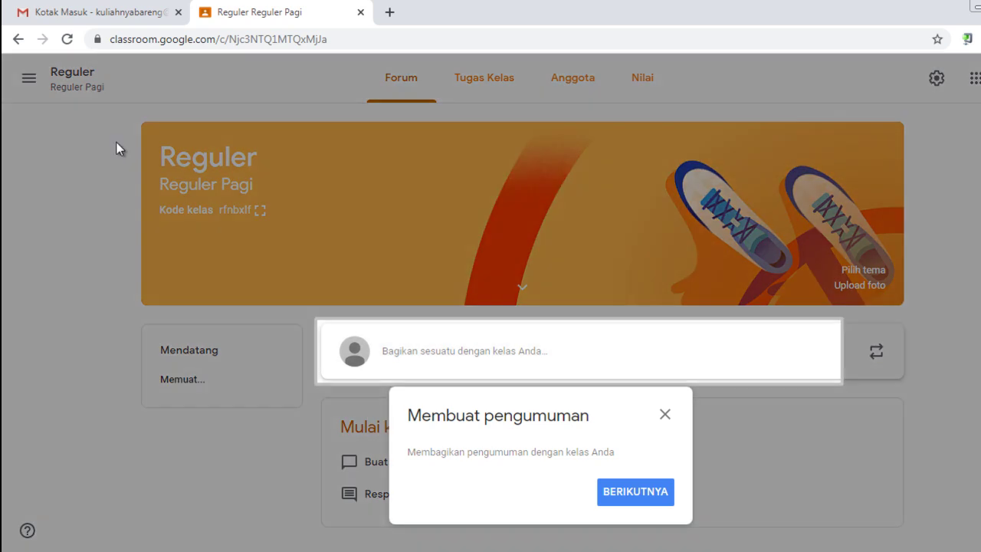
pyautogui.click(664, 413)
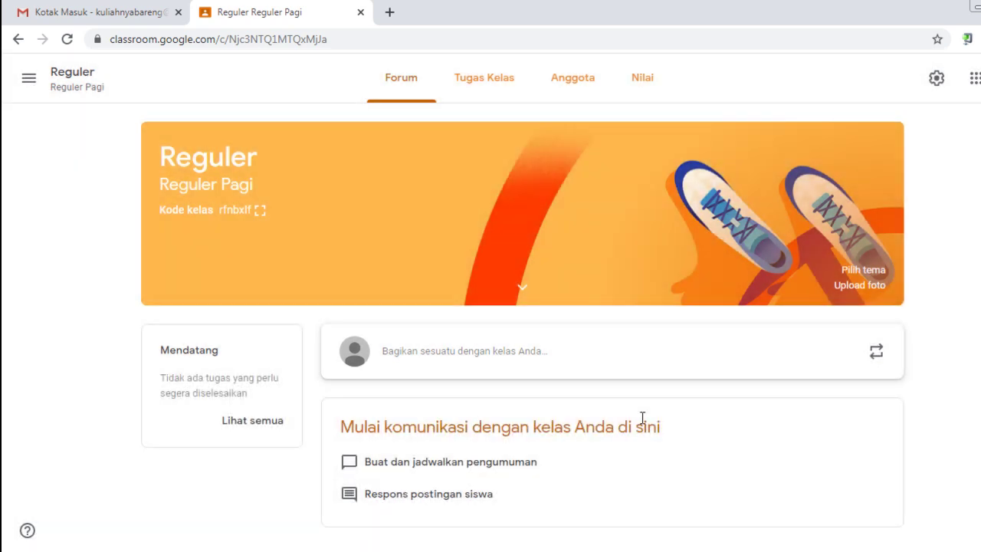
# Check the Reguler class's member list for students, dismissing the student progress notice
pyautogui.click(579, 84)
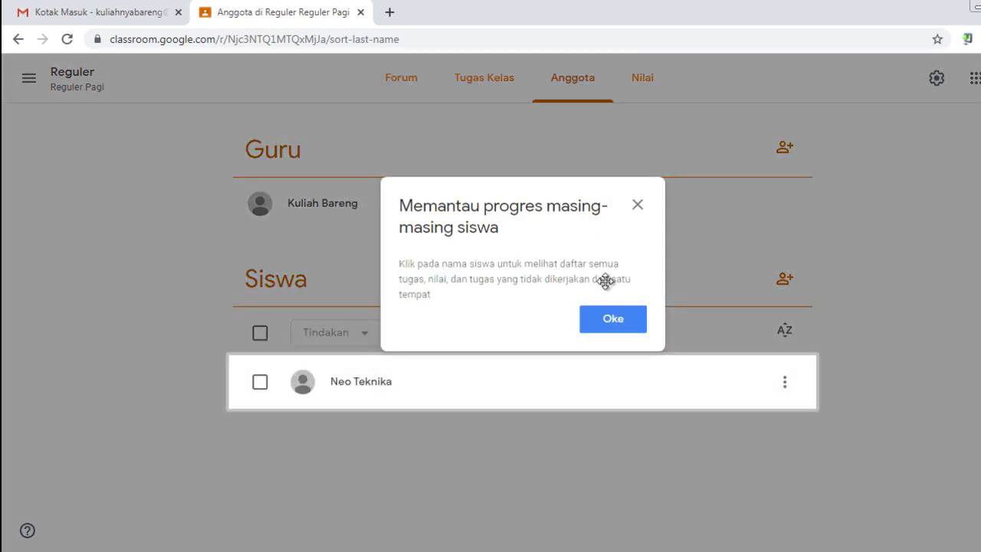
pyautogui.click(617, 319)
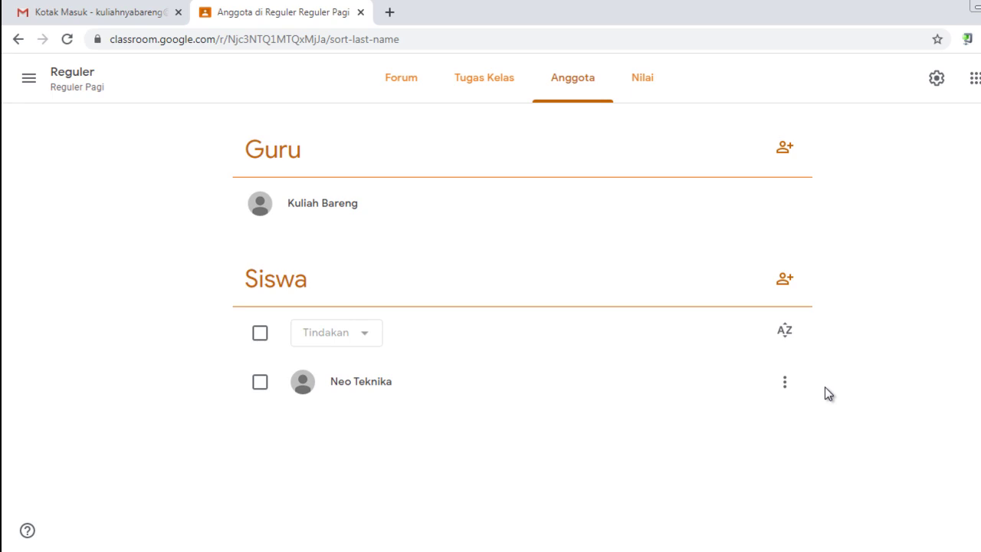
# Start a new announcement in the Reguler class forum with the text "Materi Pertama"
pyautogui.click(396, 82)
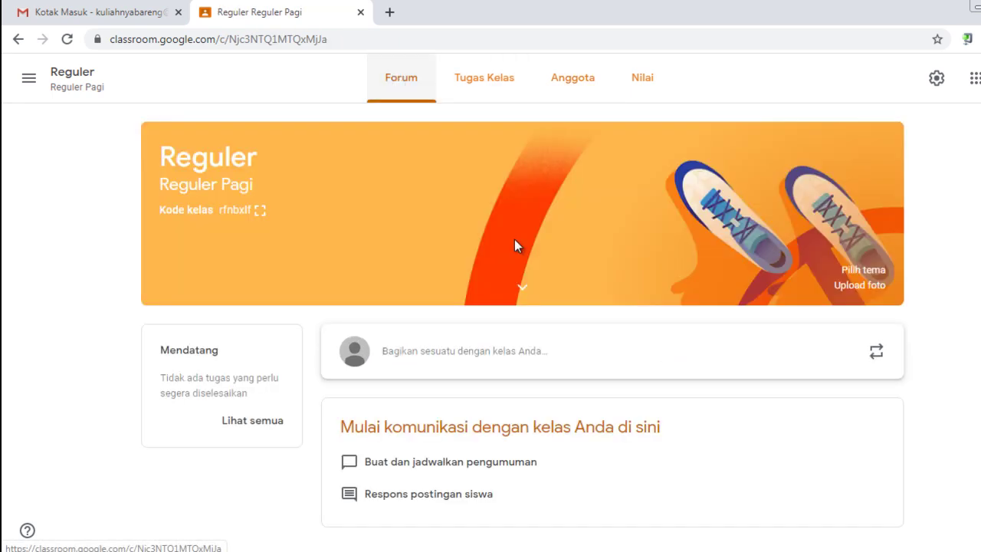
pyautogui.click(423, 353)
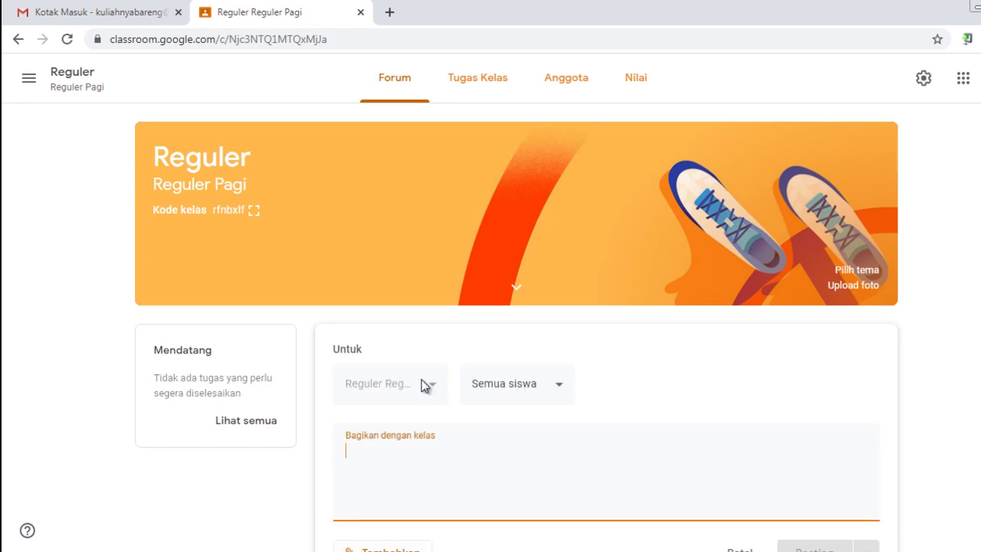
pyautogui.scroll(-2, 717, 378)
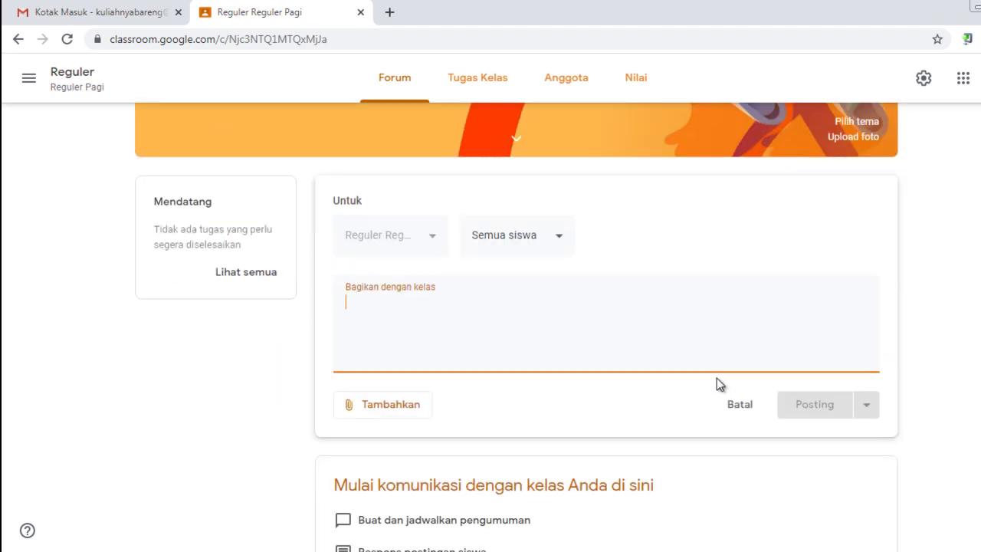
pyautogui.scroll(1, 716, 384)
pyautogui.press('capslock')
pyautogui.write('Materi')
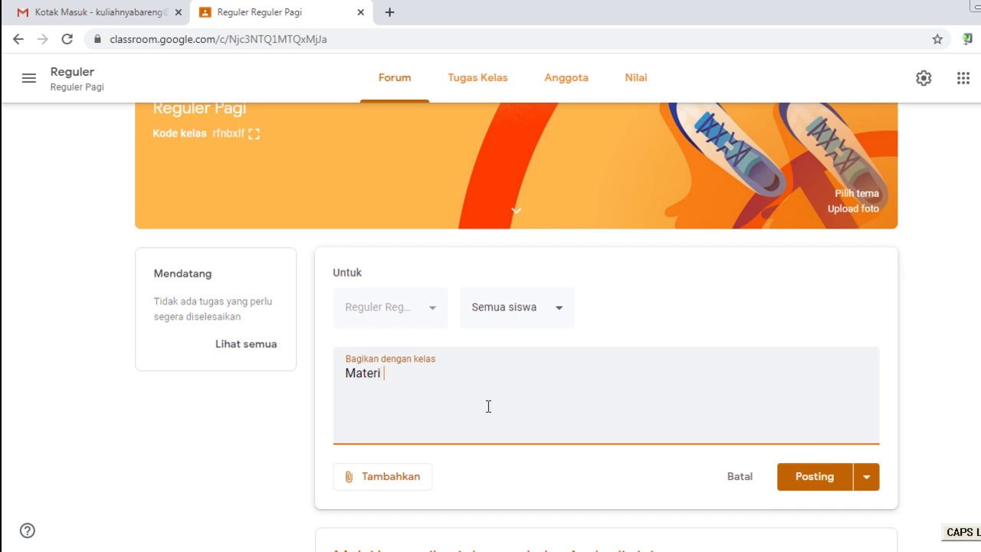
pyautogui.write(' Pertama')
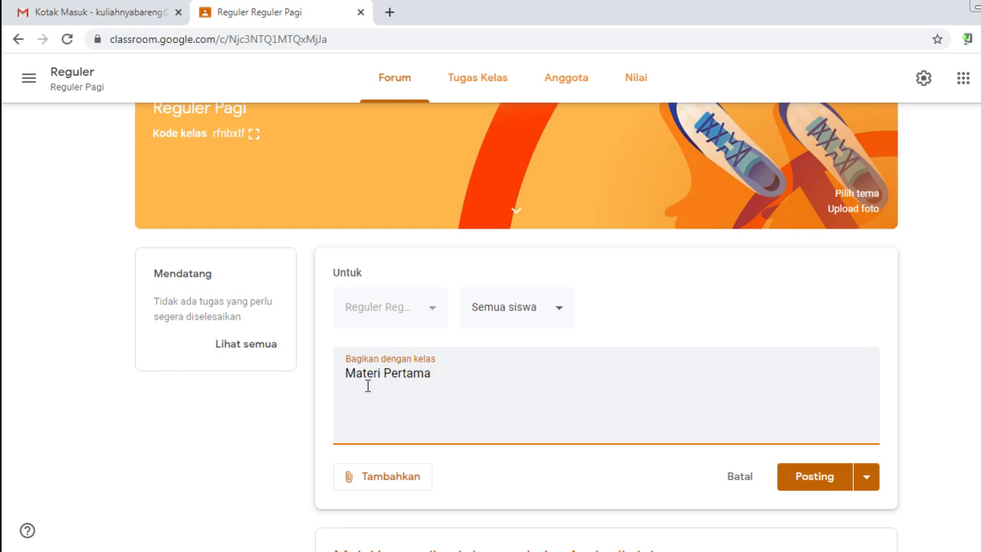
# Attach Validasi media.pdf to the announcement by uploading it from the UNNES > Pembelajaran berbasis Web folder on Local Disk (D:)
pyautogui.scroll(-1, 540, 389)
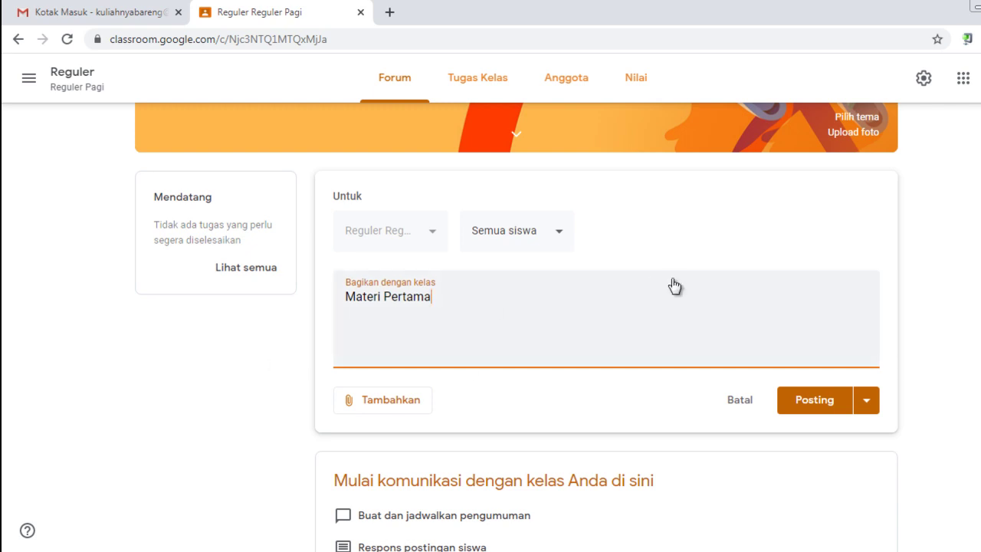
pyautogui.click(397, 410)
pyautogui.scroll(-1, 473, 352)
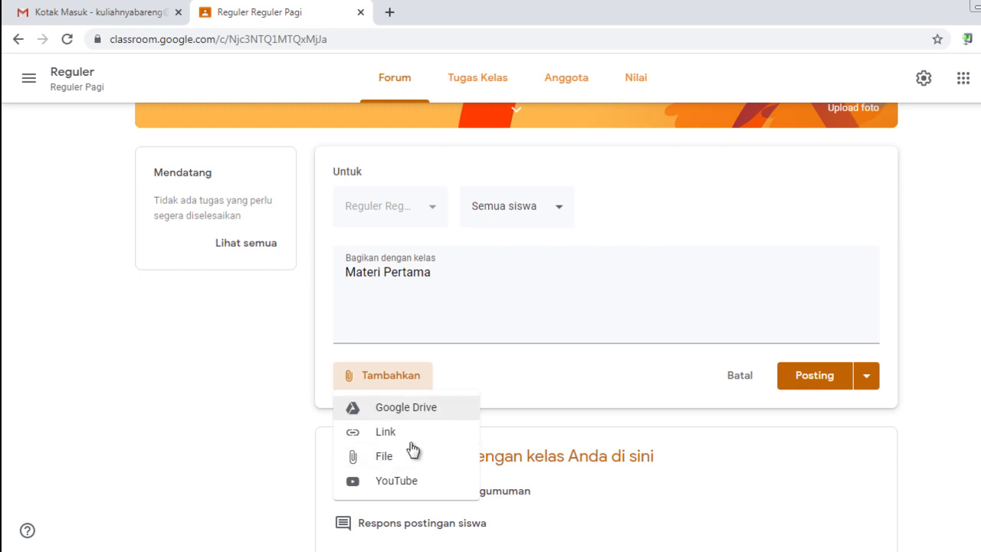
pyautogui.click(387, 457)
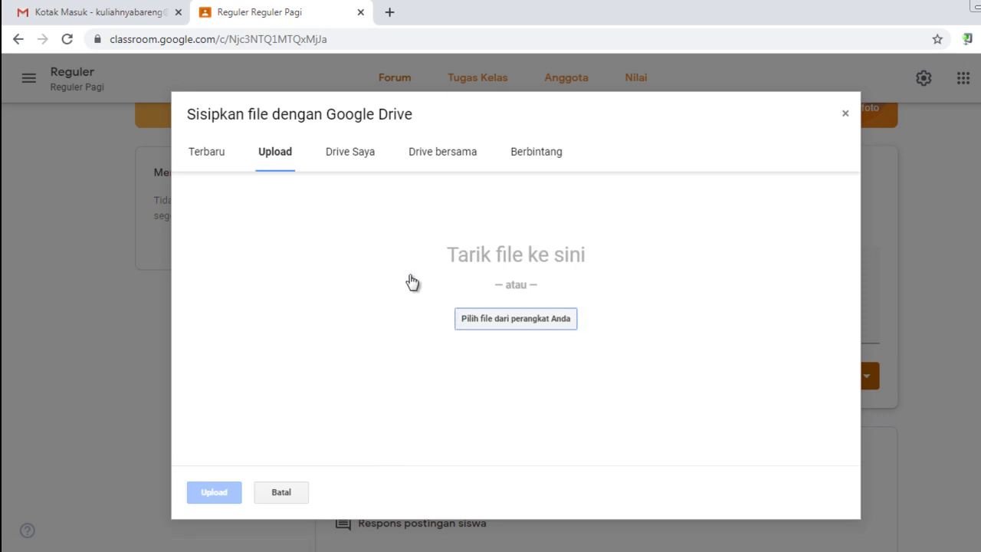
pyautogui.click(549, 323)
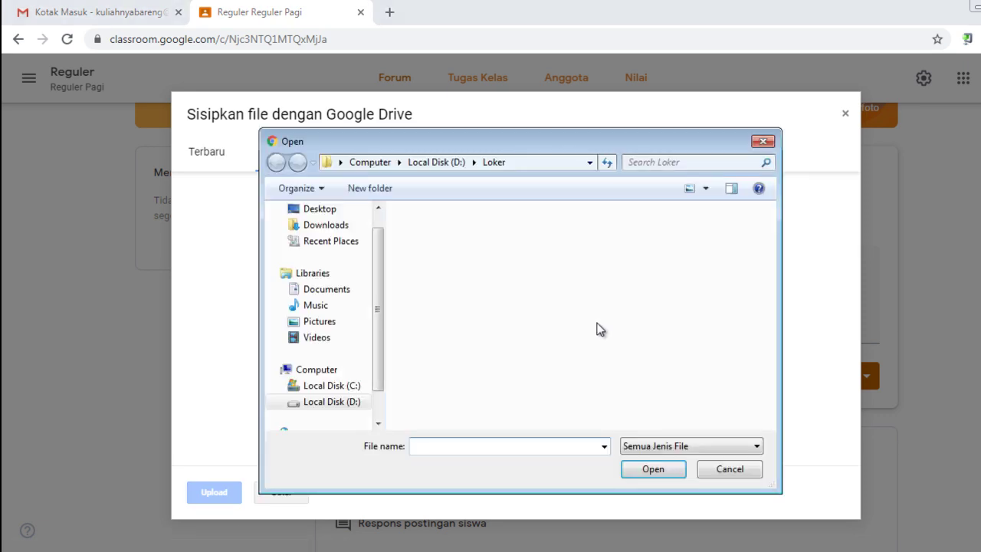
pyautogui.click(354, 403)
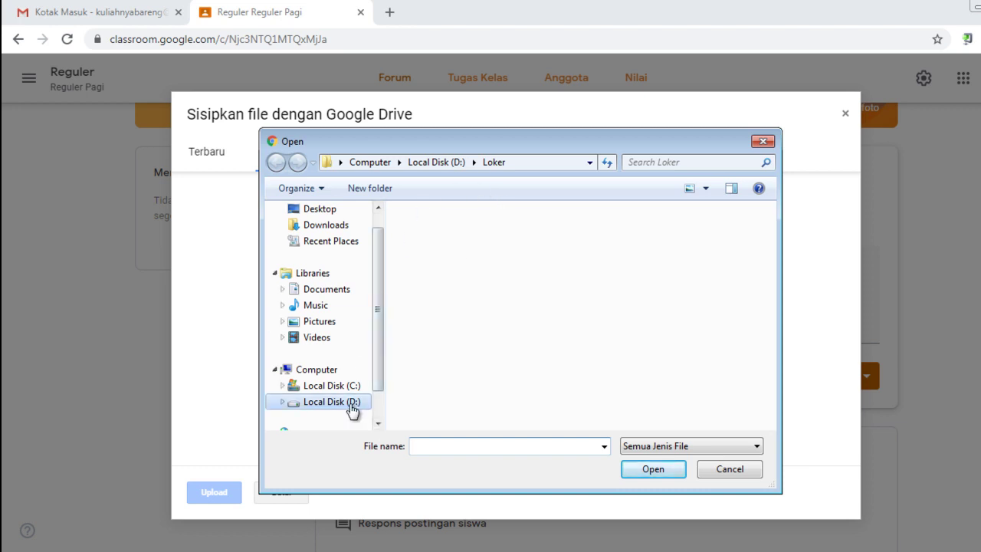
pyautogui.moveTo(770, 264); pyautogui.dragTo(770, 334)
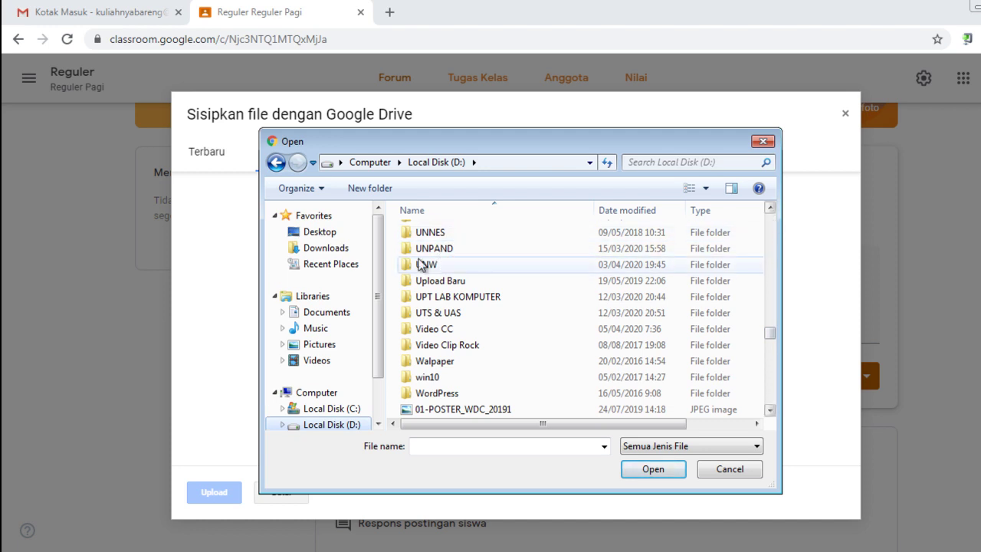
pyautogui.doubleClick(438, 232)
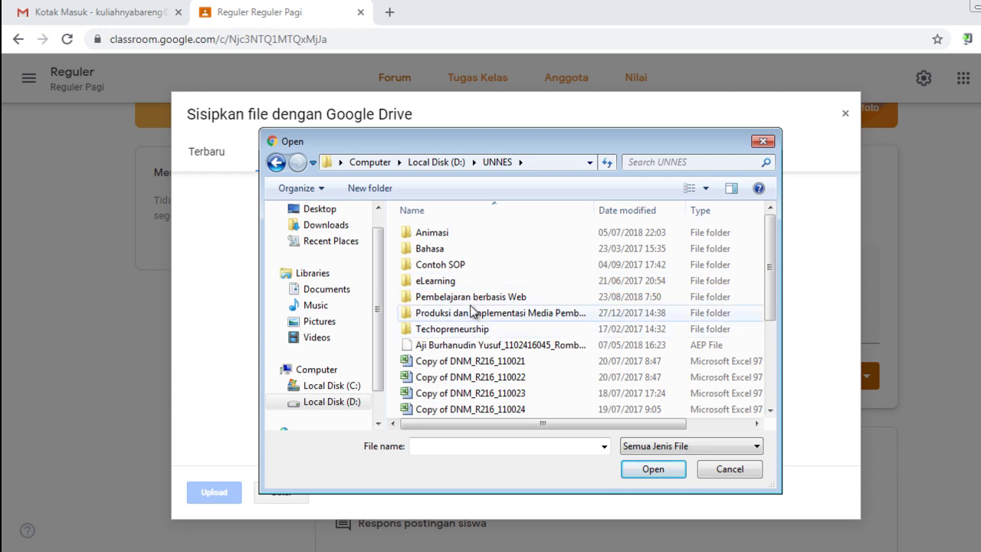
pyautogui.doubleClick(480, 303)
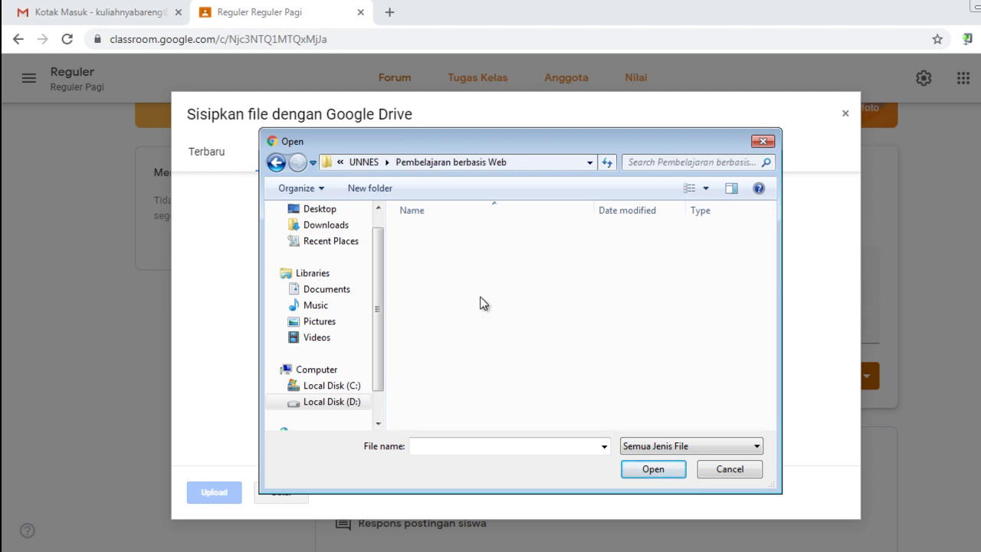
pyautogui.moveTo(771, 246); pyautogui.dragTo(761, 410)
pyautogui.click(491, 313)
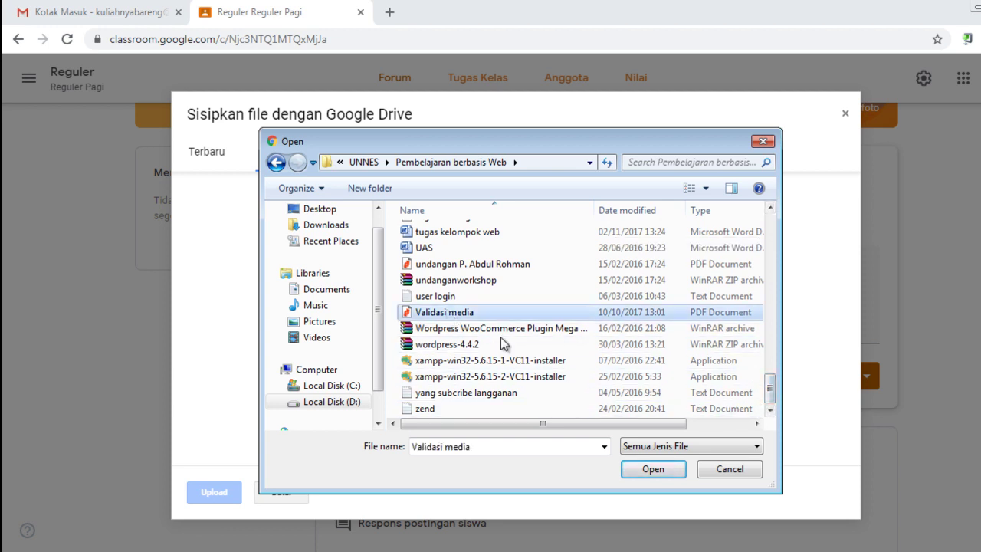
pyautogui.click(651, 469)
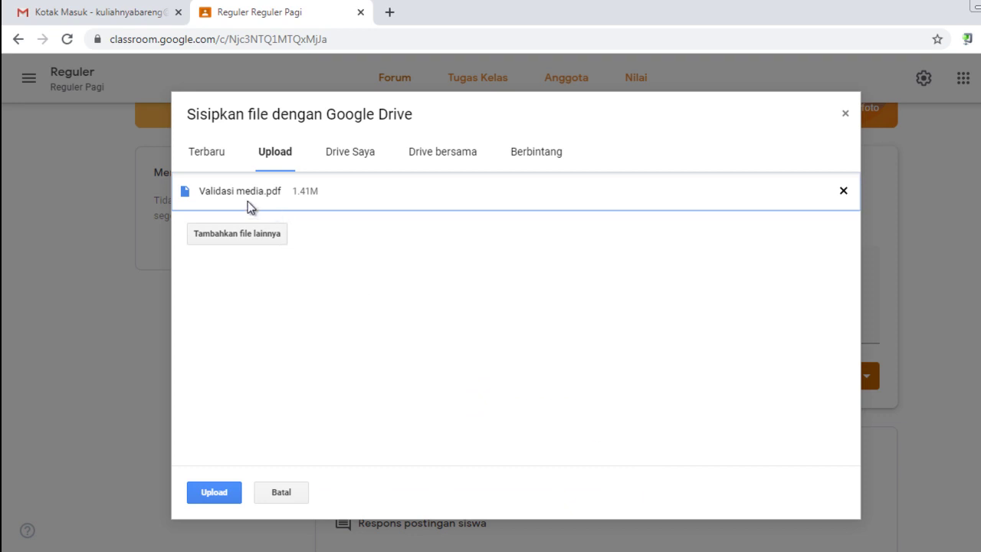
pyautogui.click(222, 494)
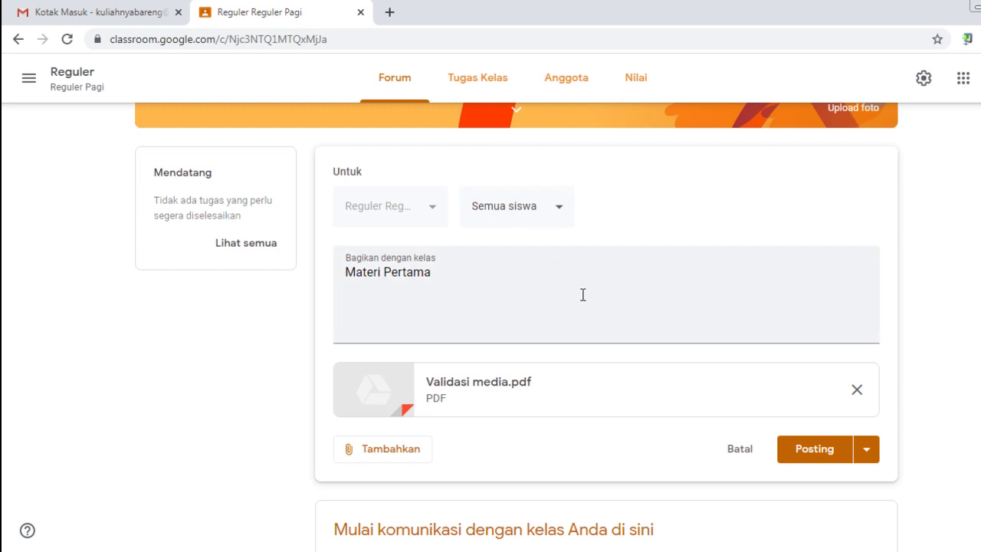
# Search YouTube for "validasi media" and attach the video VALIDASI MEDIA CHEMOPOLY to the announcement
pyautogui.scroll(-1, 562, 365)
pyautogui.scroll(-1, 563, 363)
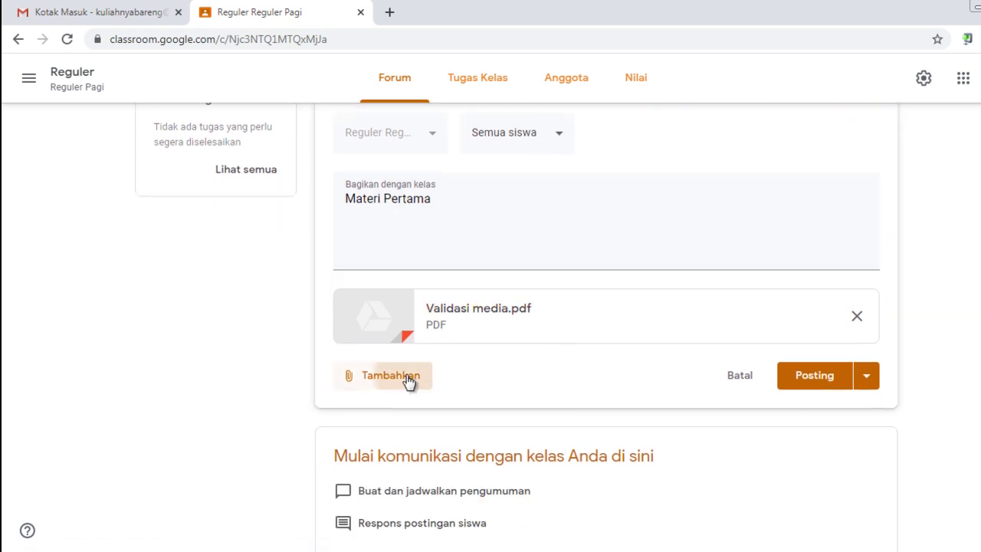
pyautogui.click(407, 379)
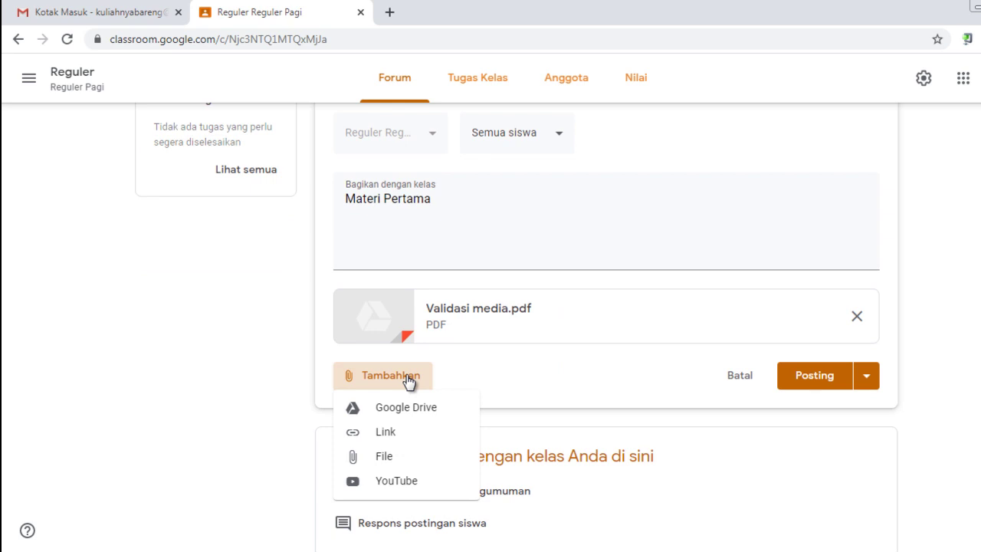
pyautogui.click(395, 484)
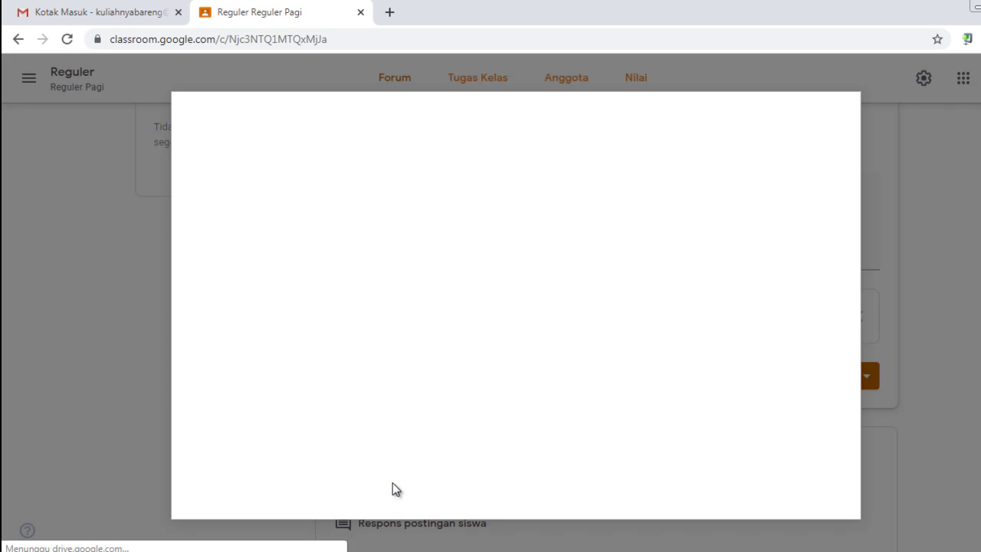
pyautogui.click(329, 202)
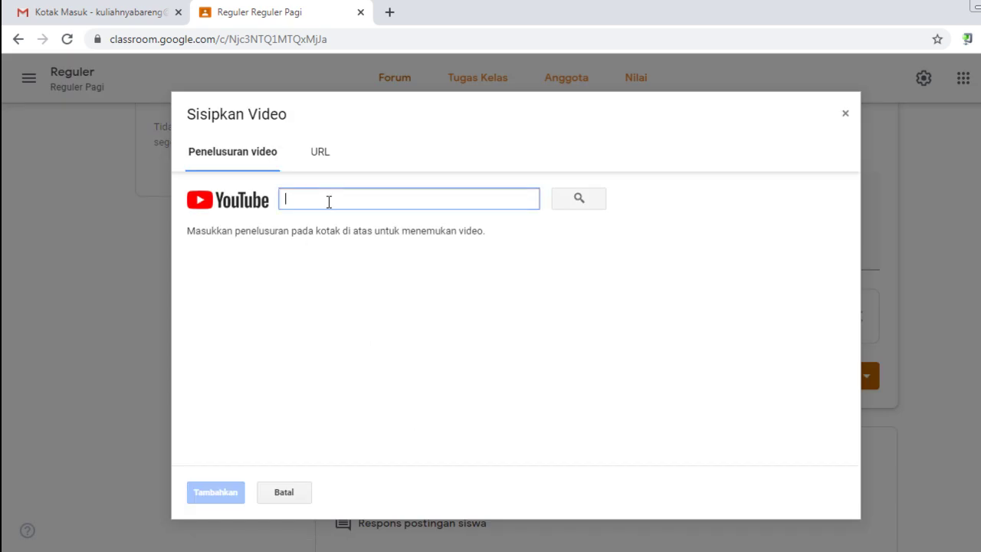
pyautogui.write('vali')
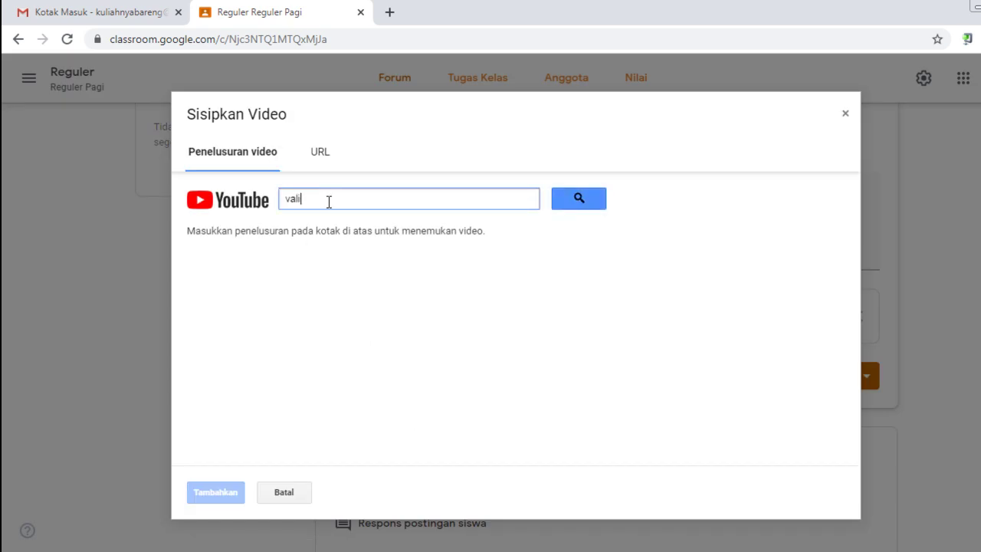
pyautogui.write('dasi media')
pyautogui.click(577, 201)
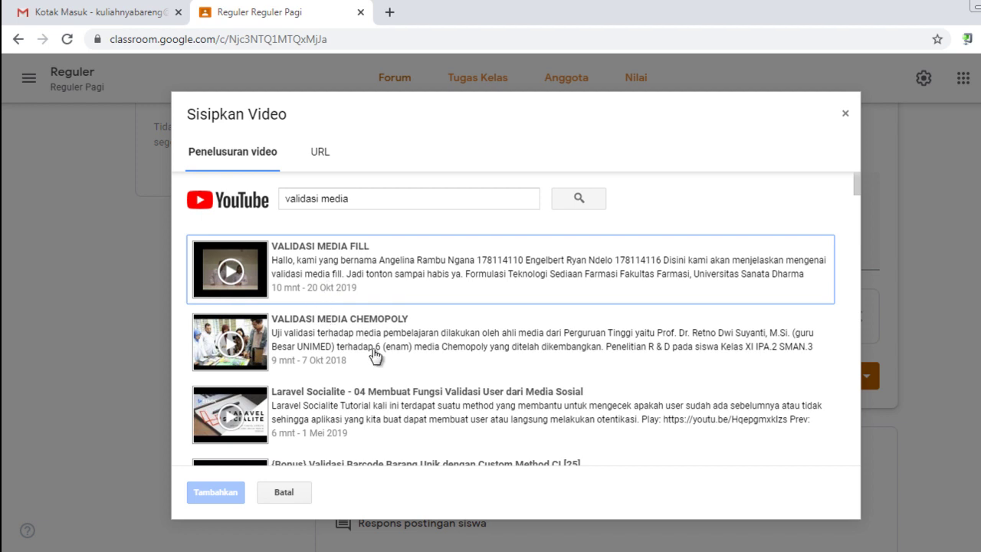
pyautogui.click(374, 325)
pyautogui.click(218, 490)
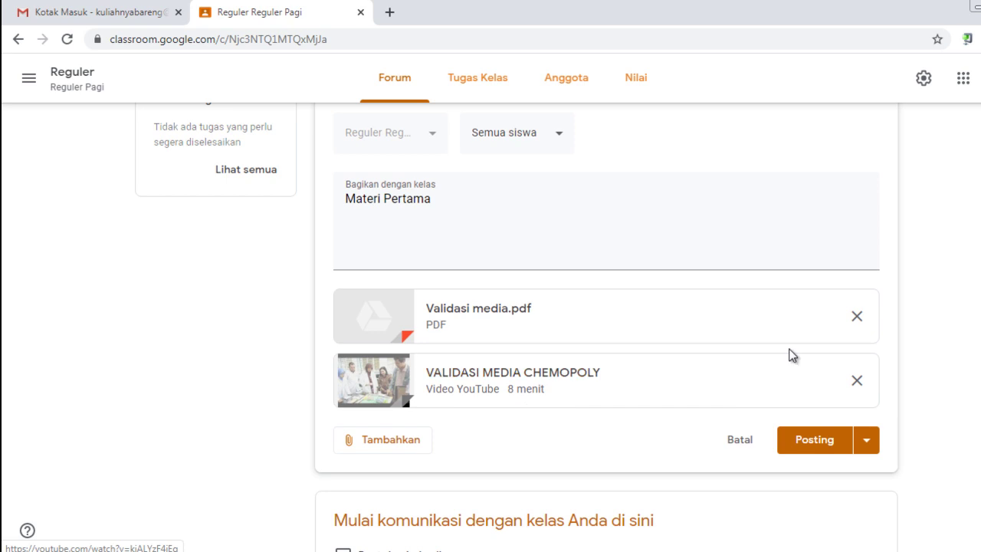
# Review the announcement's recipients, keep Semua siswa selected, and post it to the class forum
pyautogui.scroll(1, 756, 344)
pyautogui.click(564, 214)
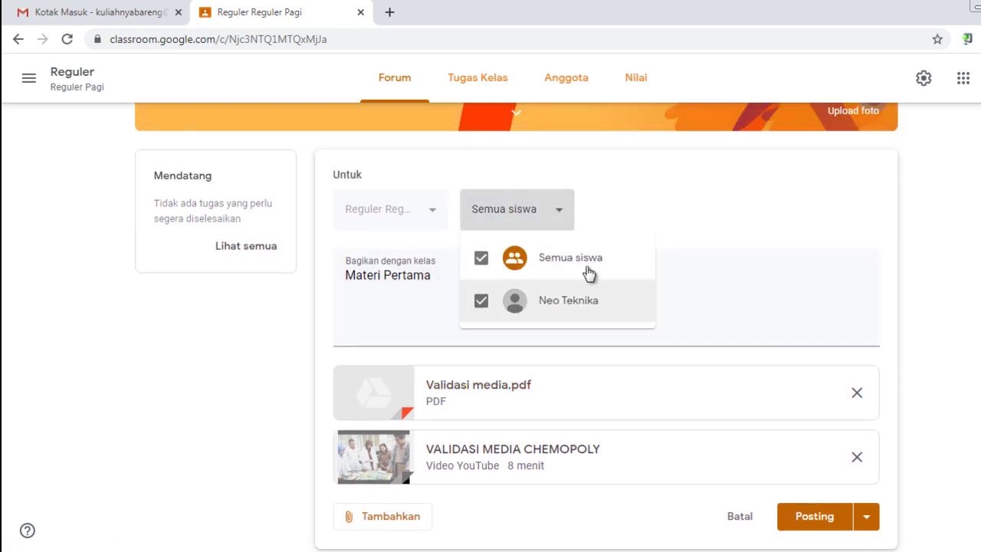
pyautogui.click(482, 300)
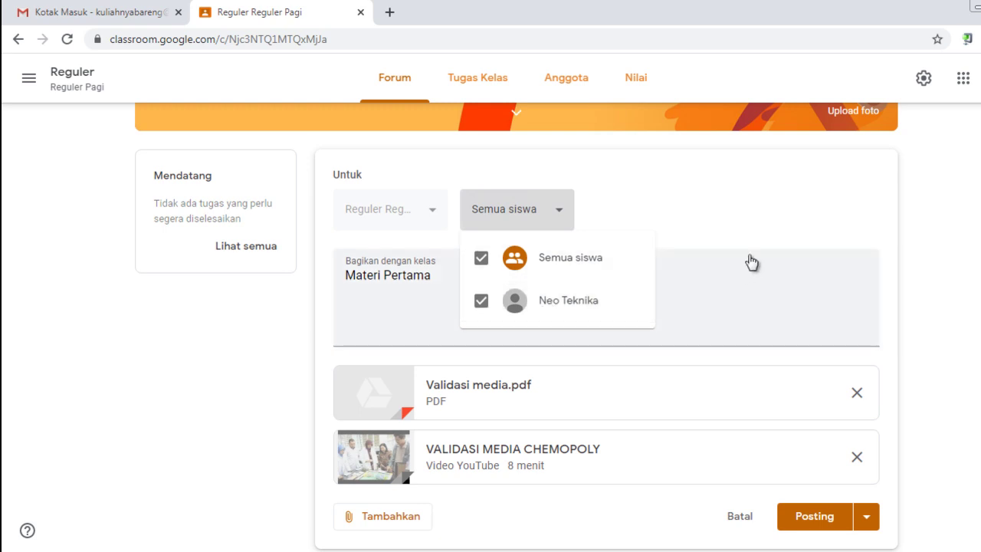
pyautogui.click(963, 242)
pyautogui.scroll(-2, 964, 250)
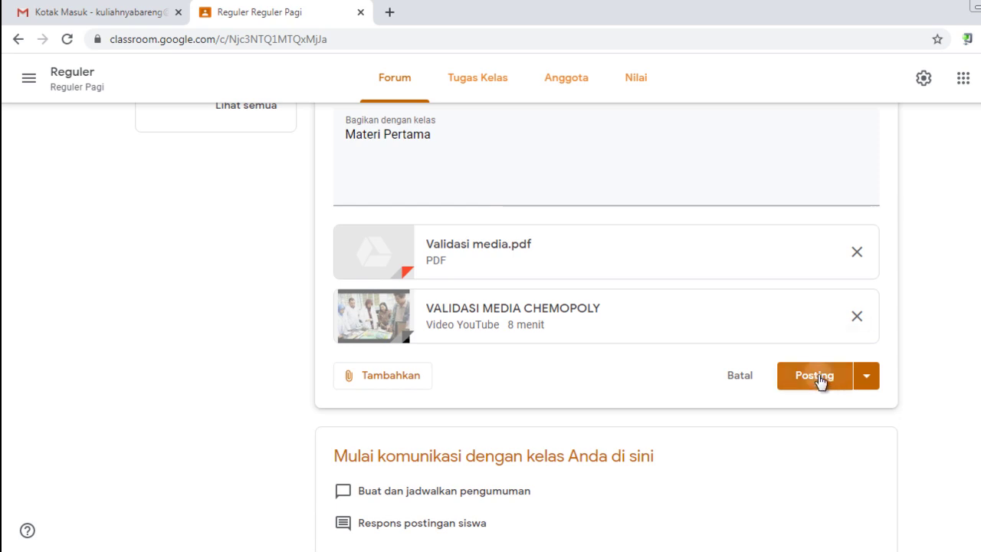
pyautogui.click(820, 381)
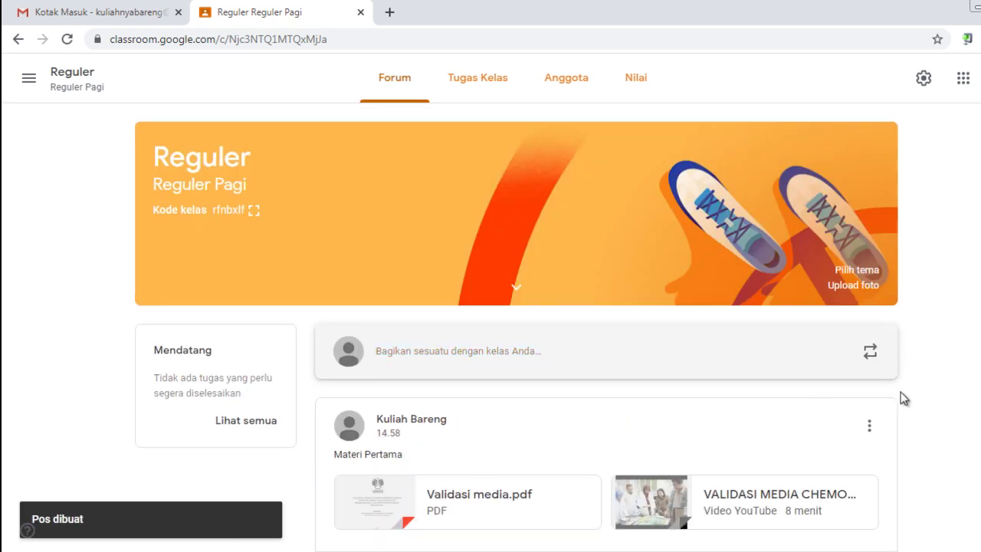
pyautogui.scroll(-1, 738, 409)
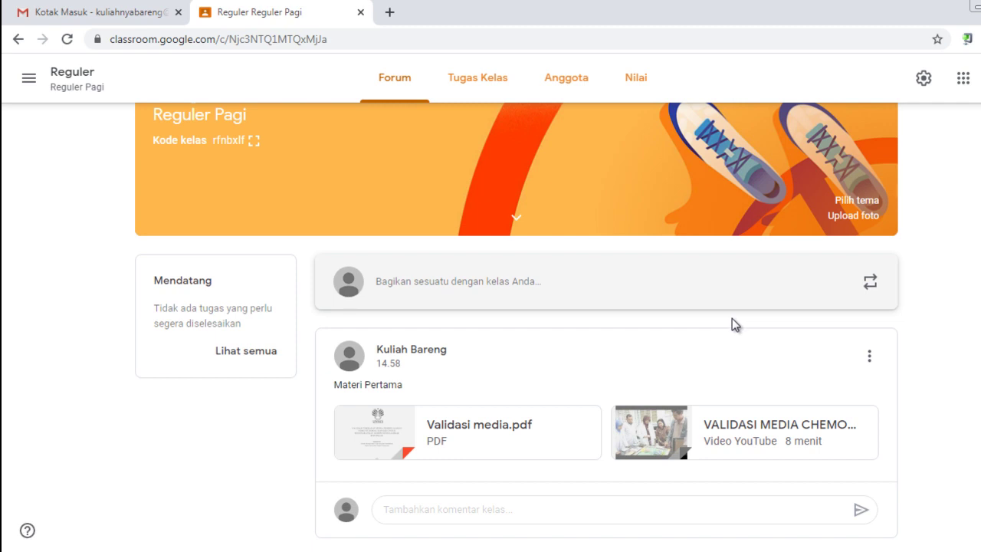
pyautogui.scroll(1, 728, 322)
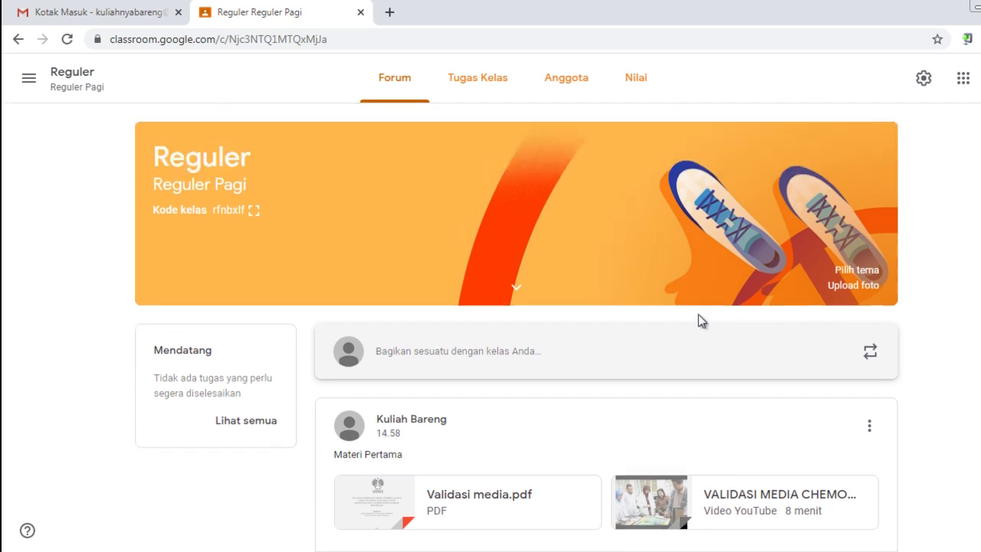
# Start a new Pertanyaan in the Reguler class's classwork and dismiss the tip about adding materials
pyautogui.click(491, 88)
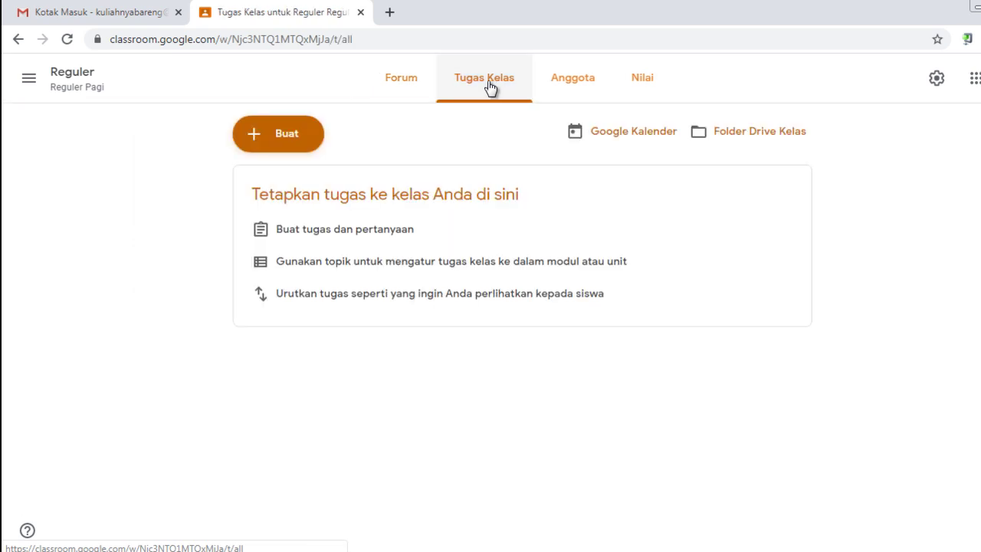
pyautogui.click(283, 136)
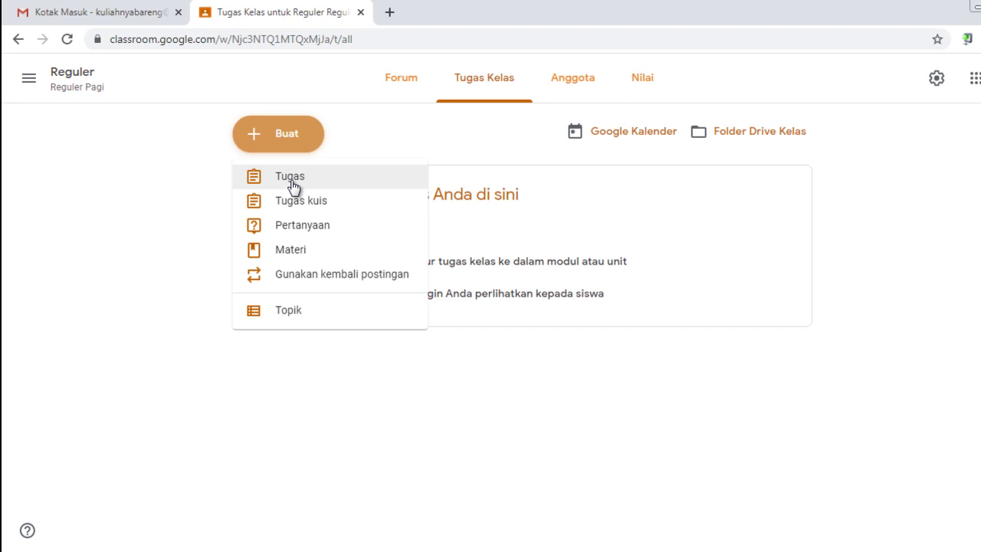
pyautogui.click(303, 227)
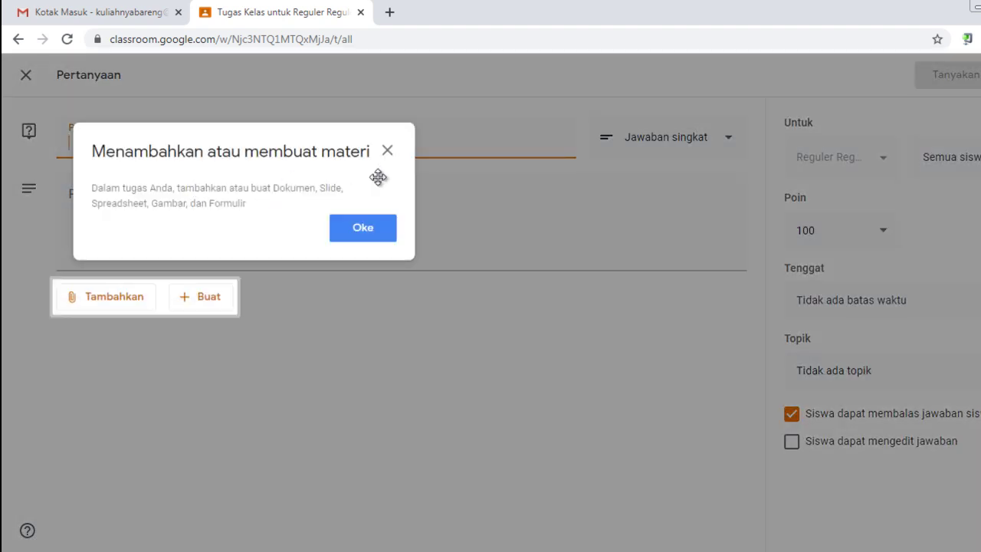
pyautogui.click(388, 151)
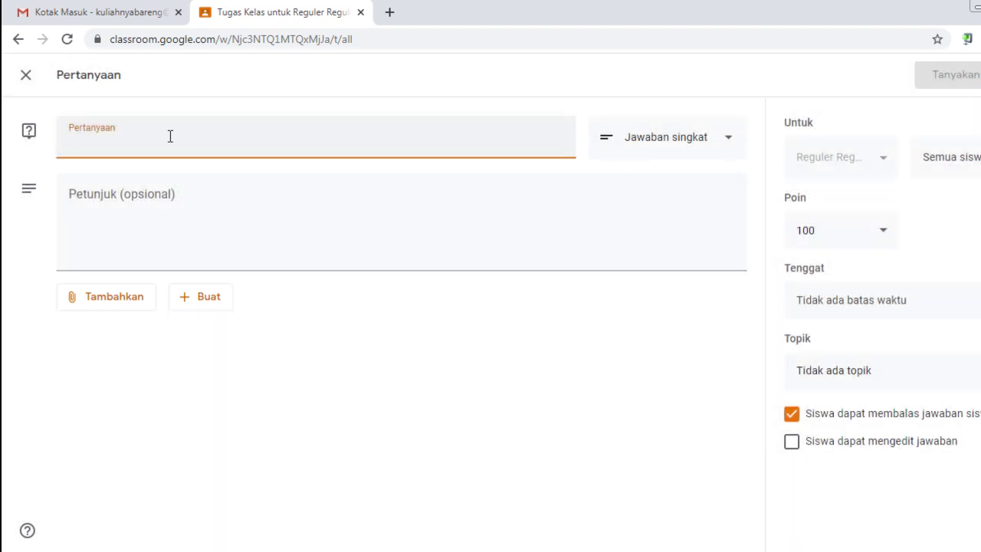
# Enter "Apa yang dimaksud dengan validasi media" as the question text
pyautogui.write('Apa')
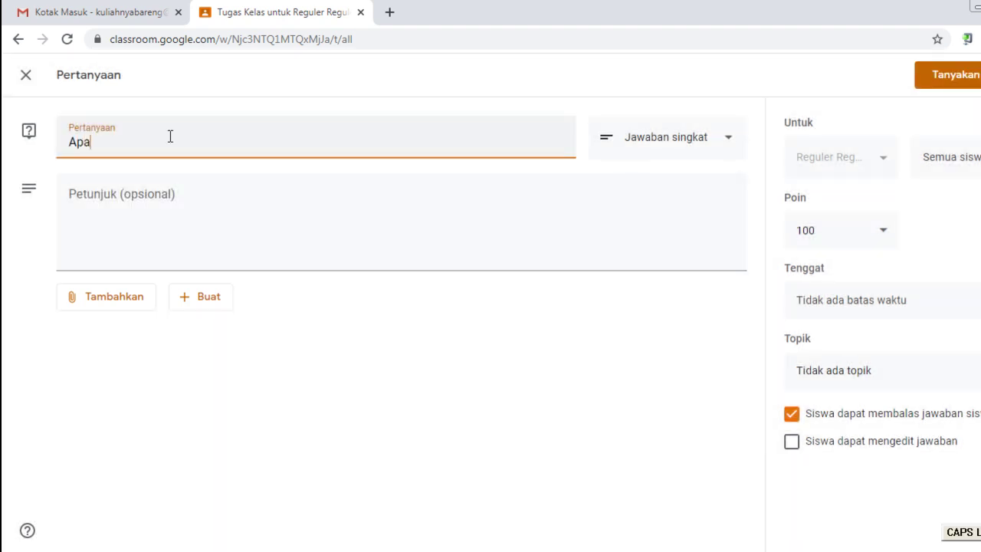
pyautogui.write(' yang dimaksud')
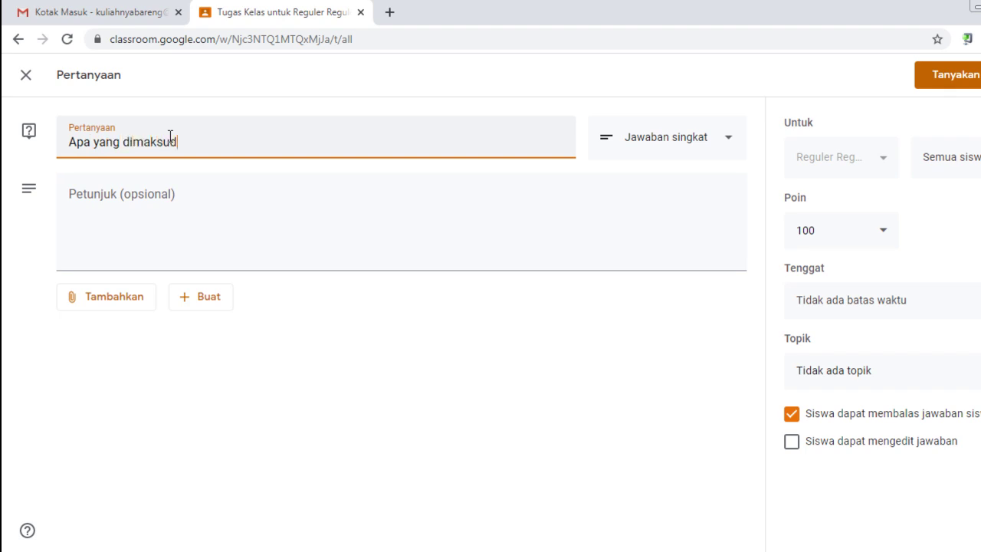
pyautogui.write(' dengan class')
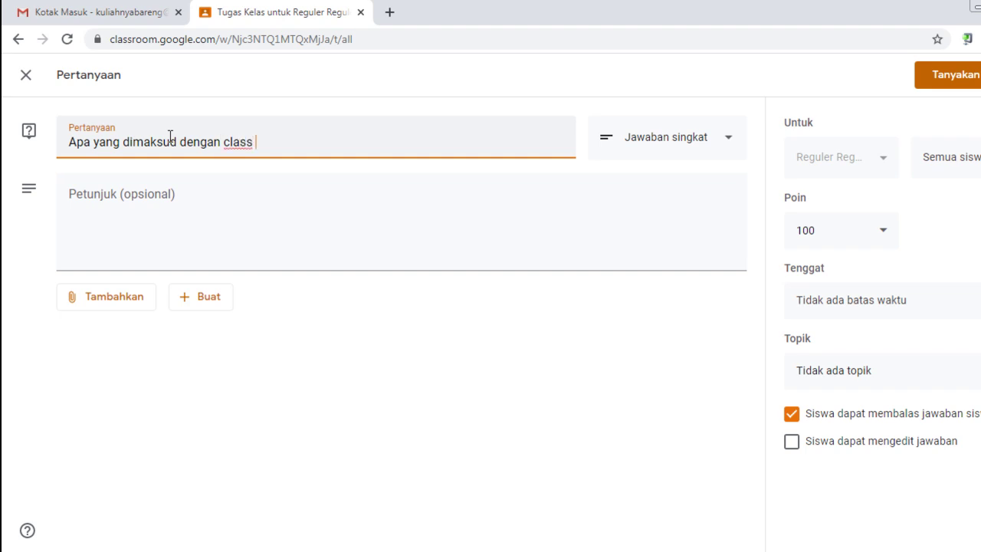
pyautogui.press('BackSpace')
pyautogui.press('BackSpace')
pyautogui.press('BackSpace')
pyautogui.press('BackSpace')
pyautogui.press('BackSpace')
pyautogui.press('BackSpace')
pyautogui.write('validasi media')
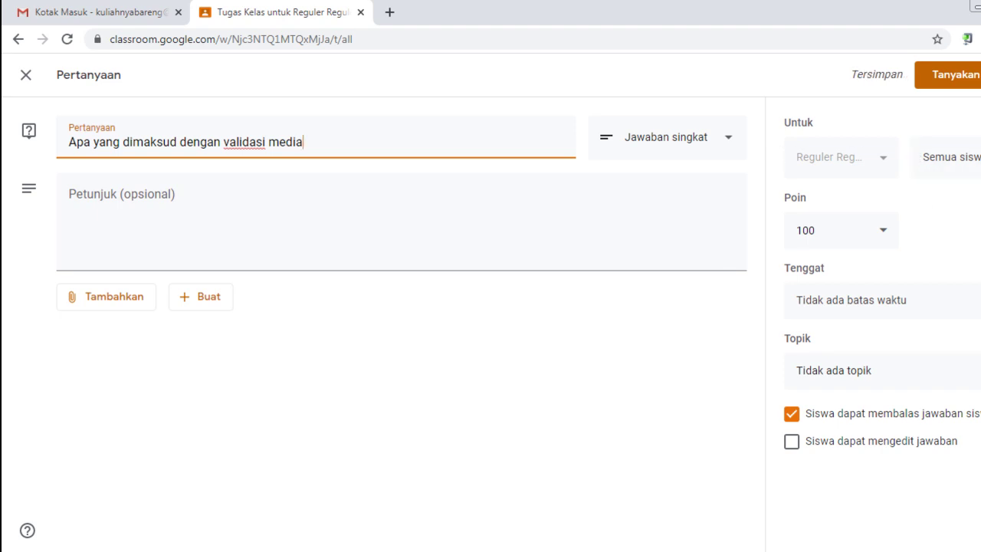
# Keep Semua siswa as the question's recipients and set its deadline to 6 Apr 2020 at 23.59
pyautogui.click(950, 156)
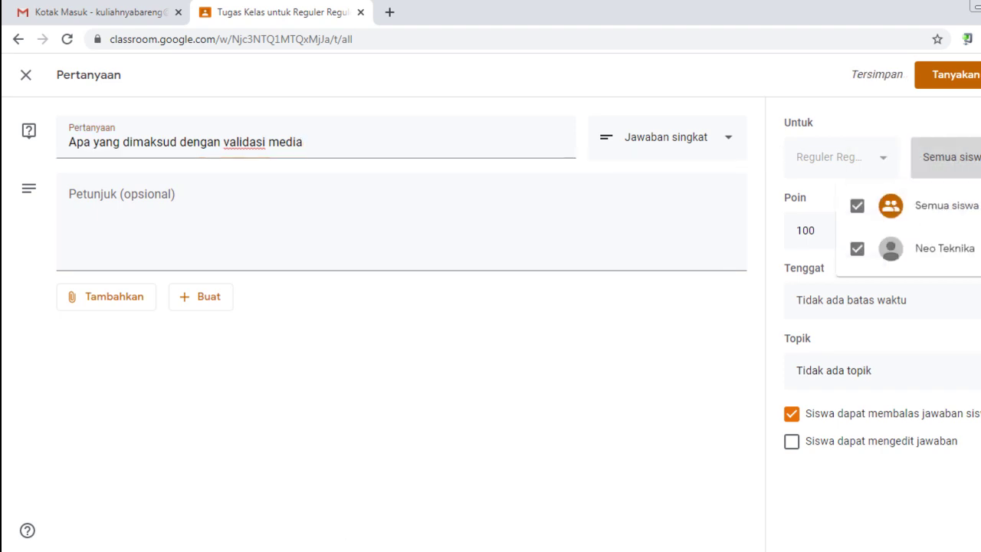
pyautogui.click(978, 230)
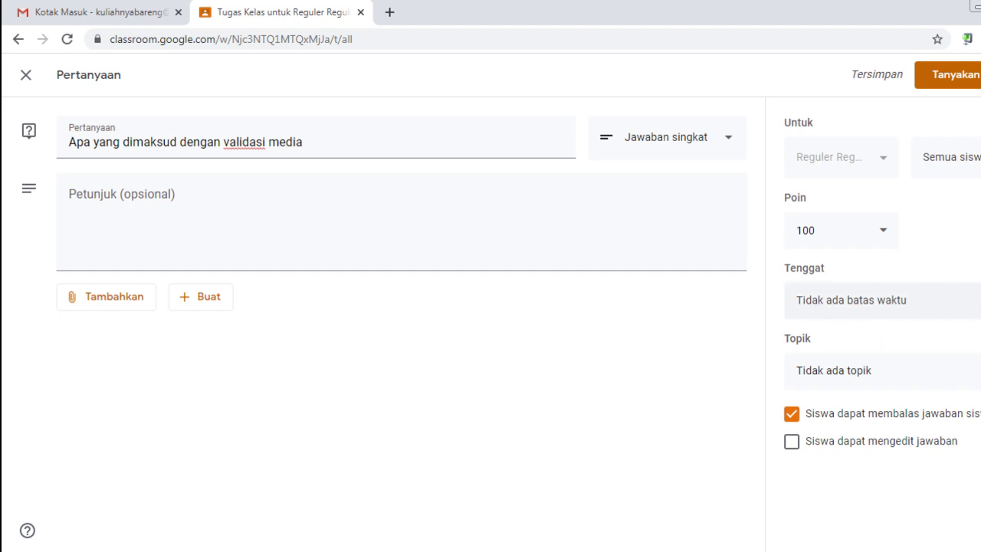
pyautogui.click(970, 307)
pyautogui.click(949, 358)
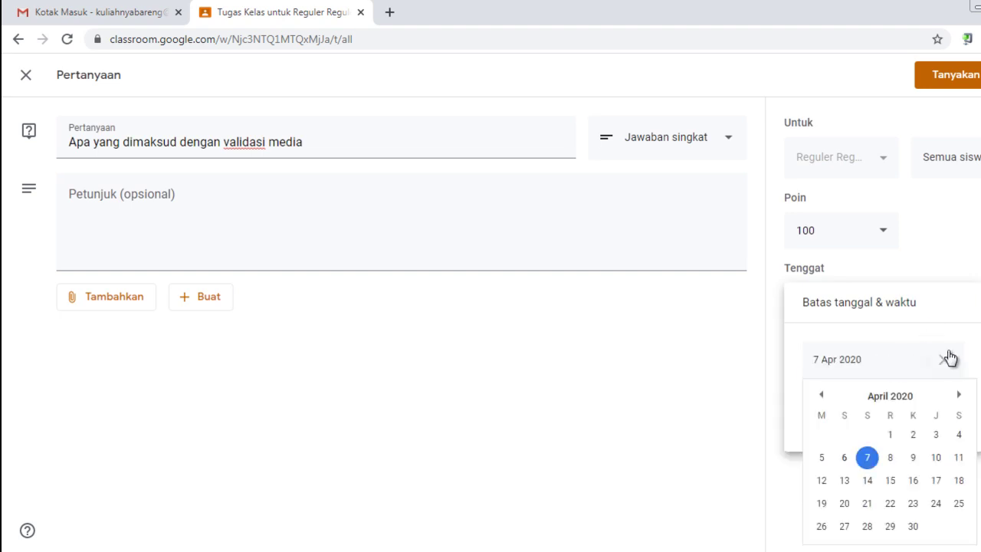
pyautogui.click(845, 460)
pyautogui.click(878, 409)
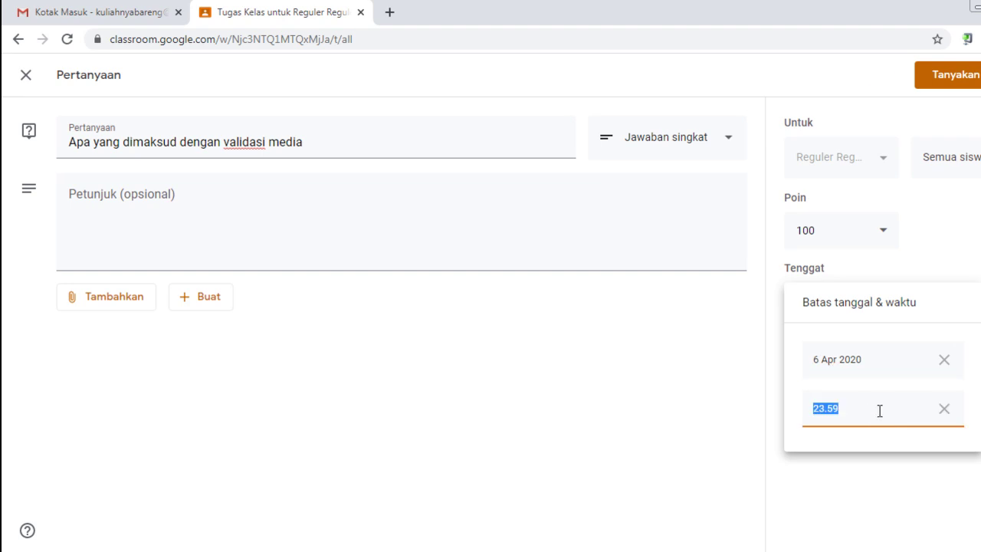
pyautogui.click(754, 409)
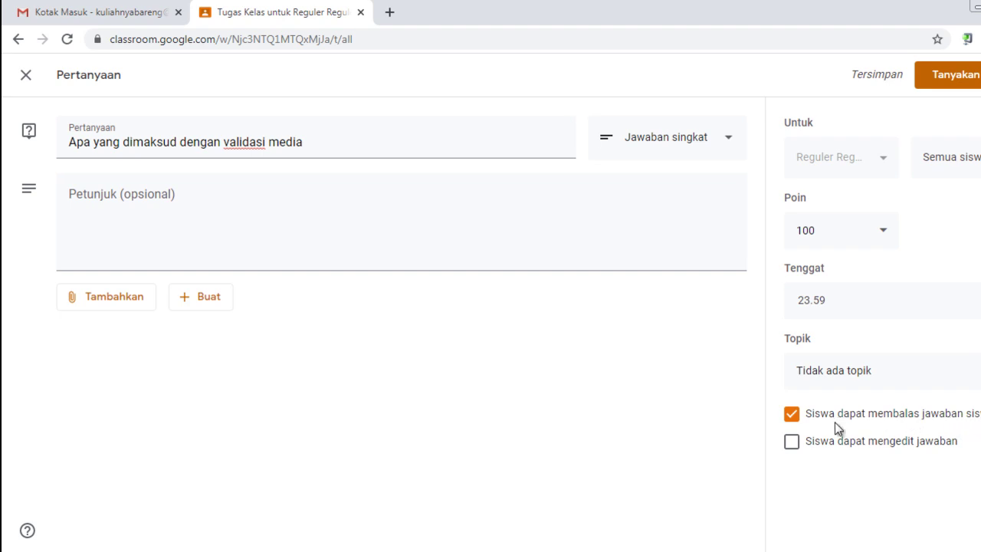
# Disable student replies to classmates' answers, allow students to edit their answers, and post the question to the class
pyautogui.click(791, 417)
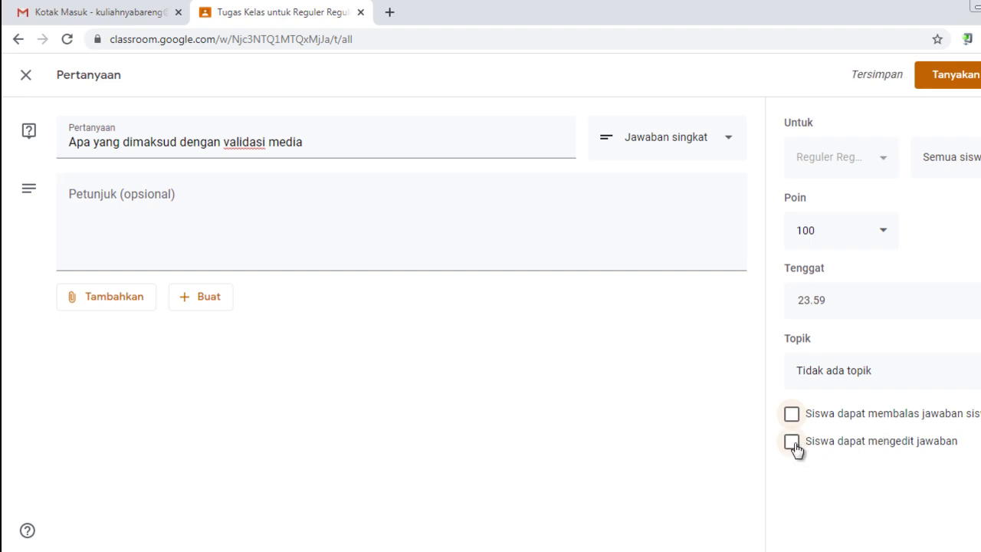
pyautogui.click(792, 443)
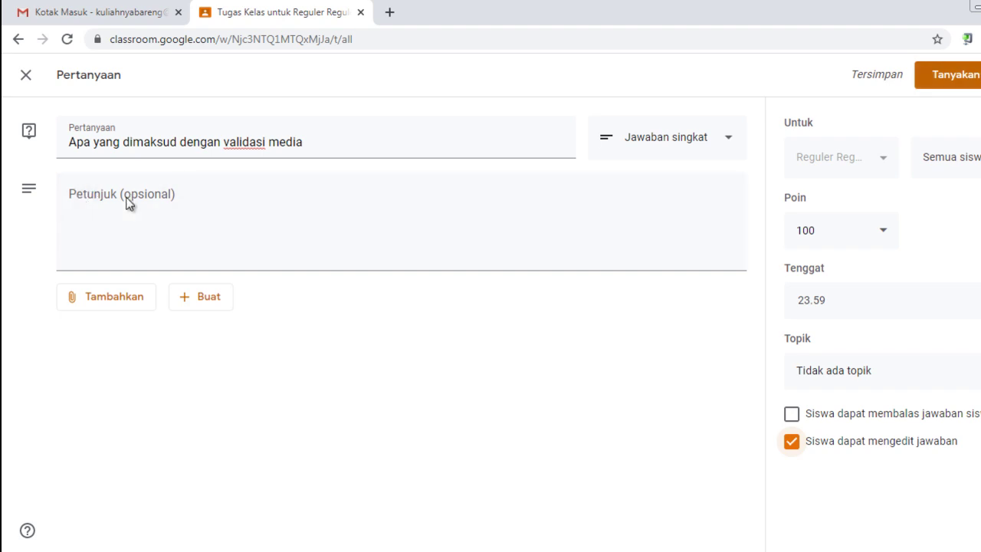
pyautogui.click(970, 80)
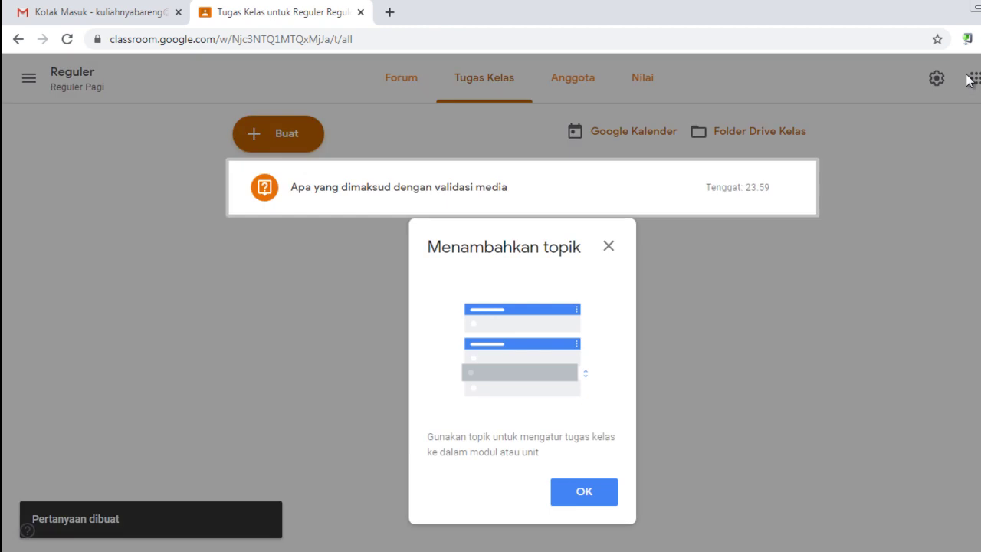
pyautogui.click(586, 494)
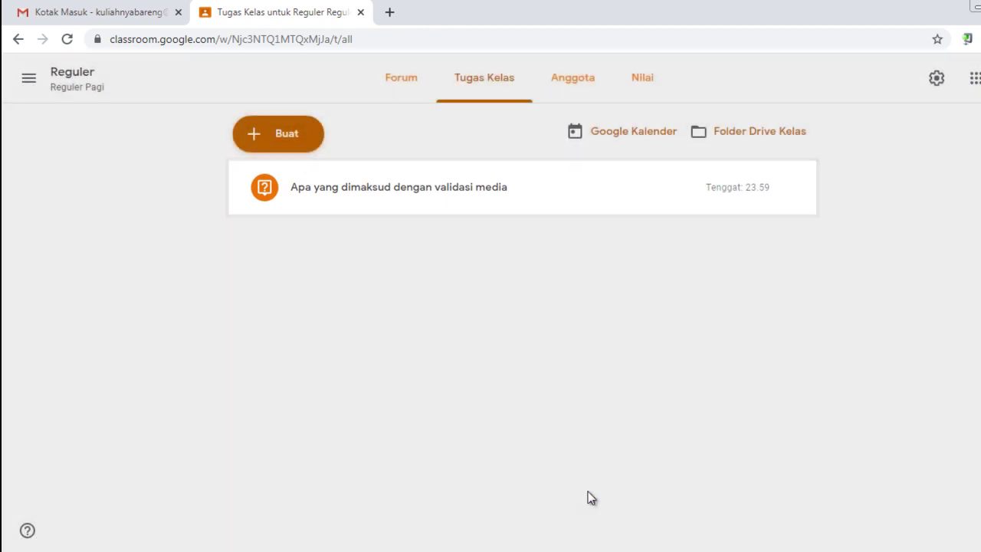
# Check the Reguler class forum for the posted question and close the teacher's class page
pyautogui.click(410, 94)
pyautogui.scroll(-2, 706, 379)
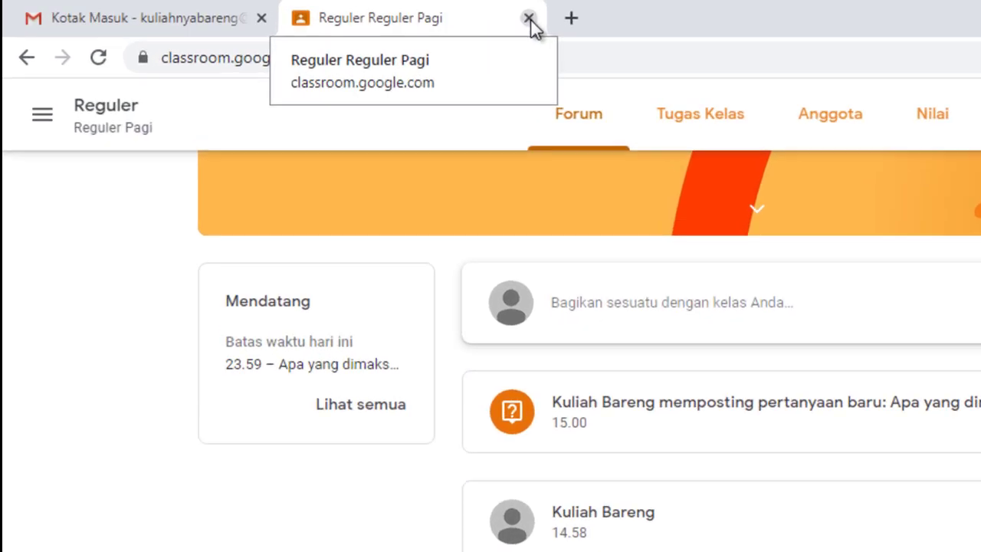
pyautogui.click(360, 12)
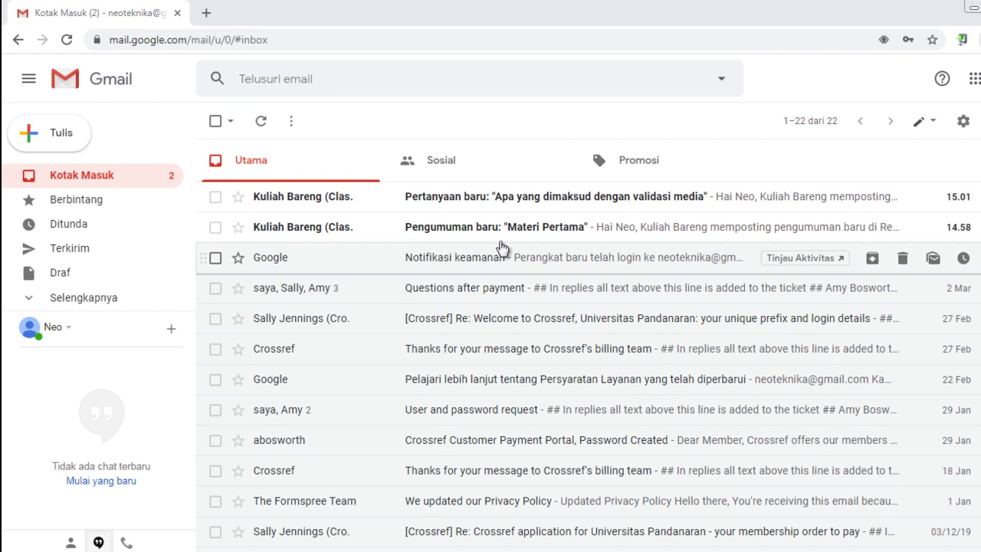
# Read the student's Gmail notifications about the Materi Pertama announcement and the question on validasi media
pyautogui.click(552, 228)
pyautogui.scroll(-2, 642, 404)
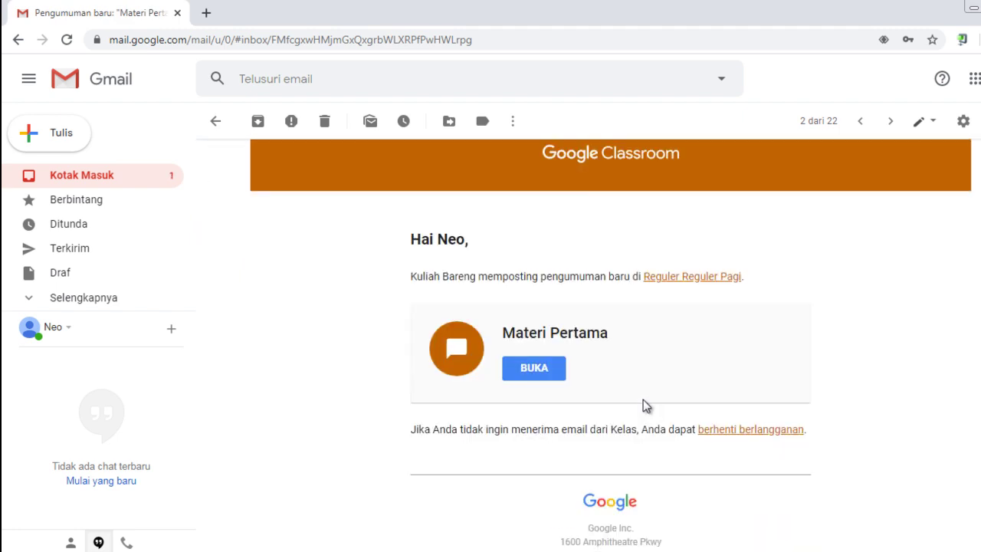
pyautogui.click(18, 39)
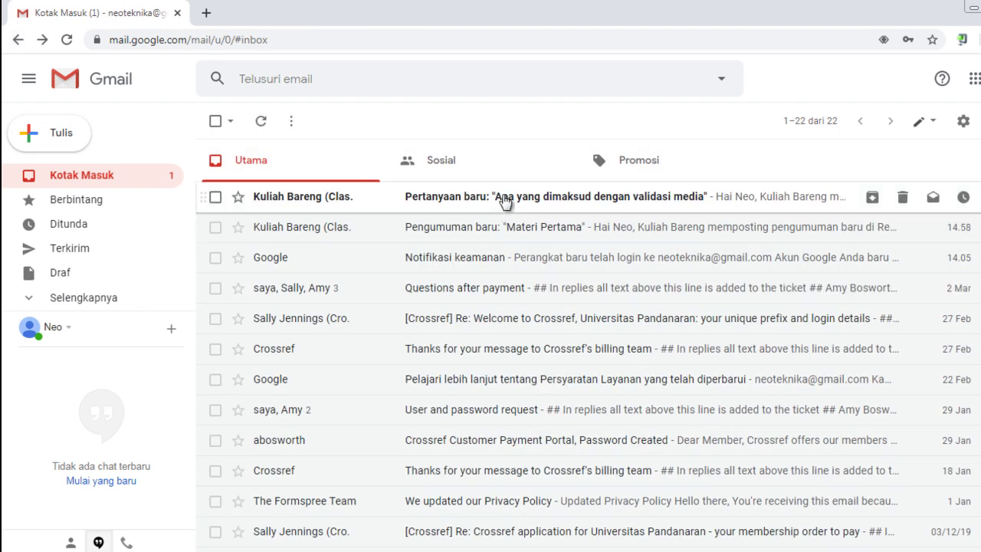
pyautogui.click(505, 198)
pyautogui.scroll(-3, 567, 489)
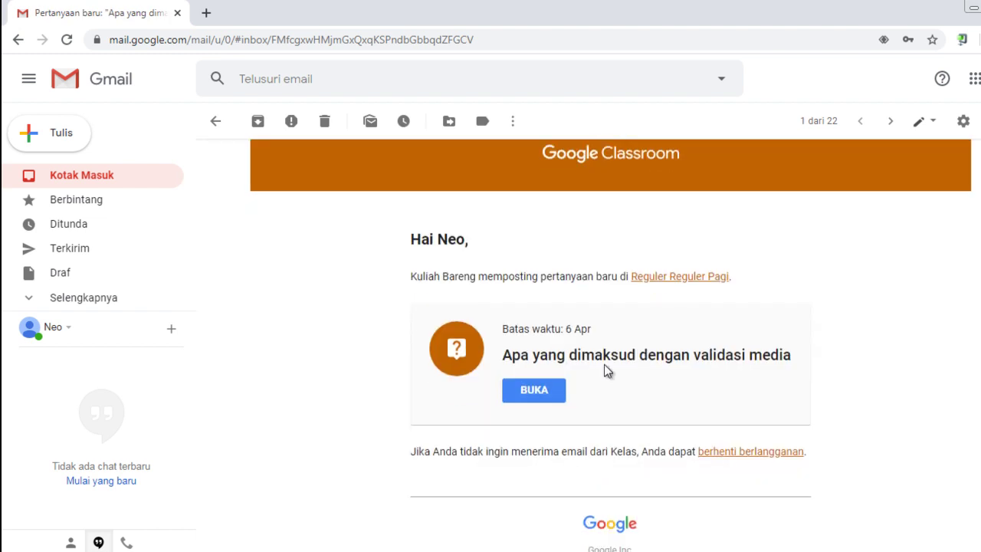
pyautogui.click(20, 45)
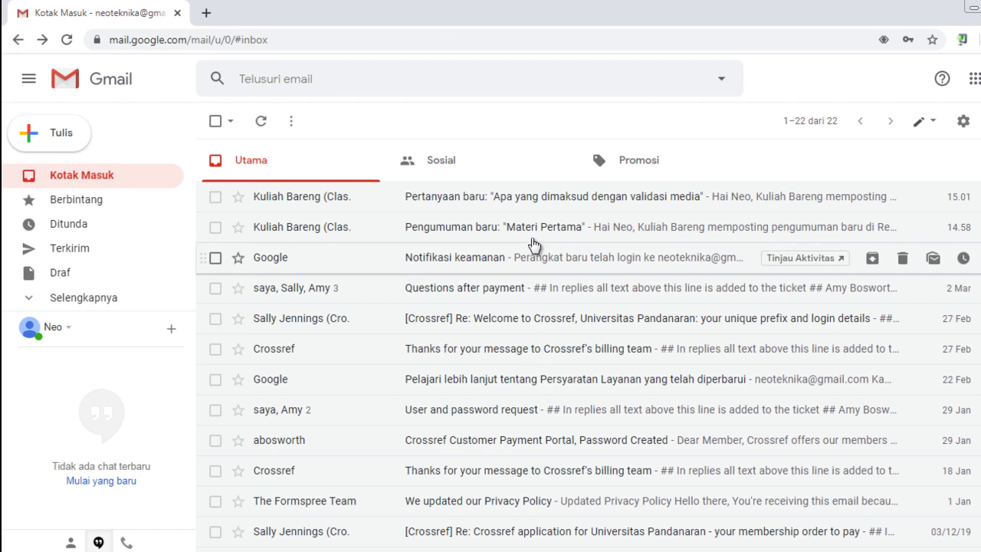
# Open the Materi Pertama announcement in Google Classroom from the student's notification email
pyautogui.click(533, 230)
pyautogui.scroll(-2, 556, 392)
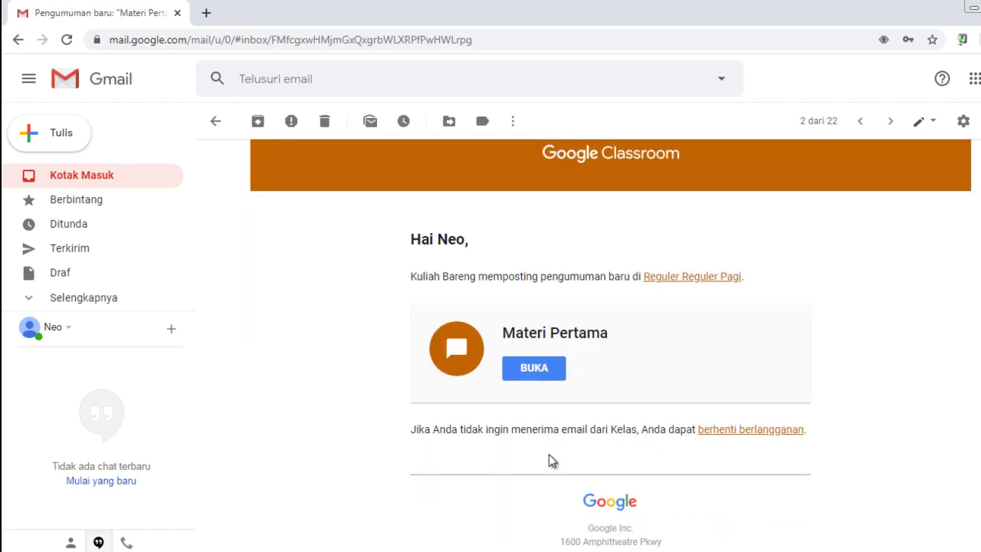
pyautogui.click(539, 367)
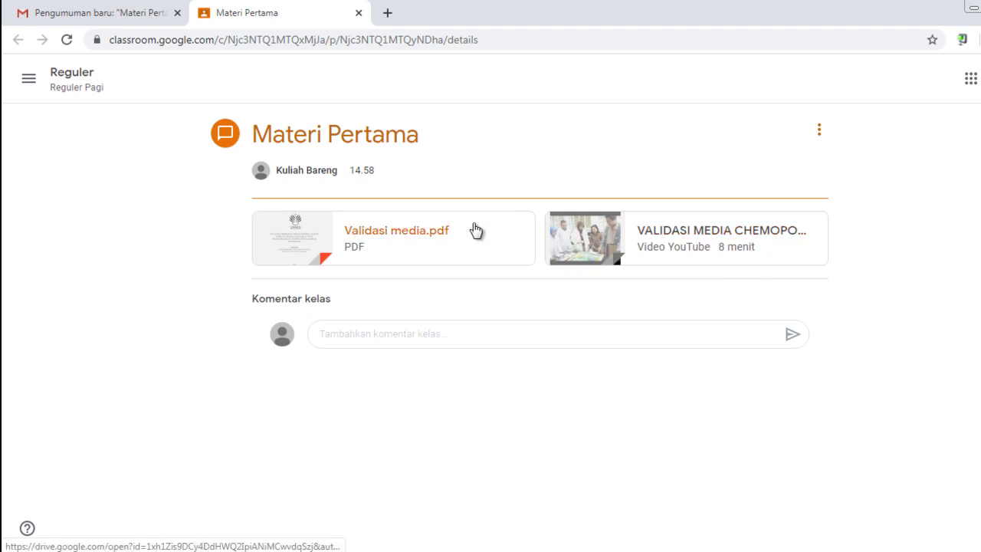
# Preview the attached Validasi media.pdf, look through its first pages, and return to the announcement
pyautogui.click(400, 240)
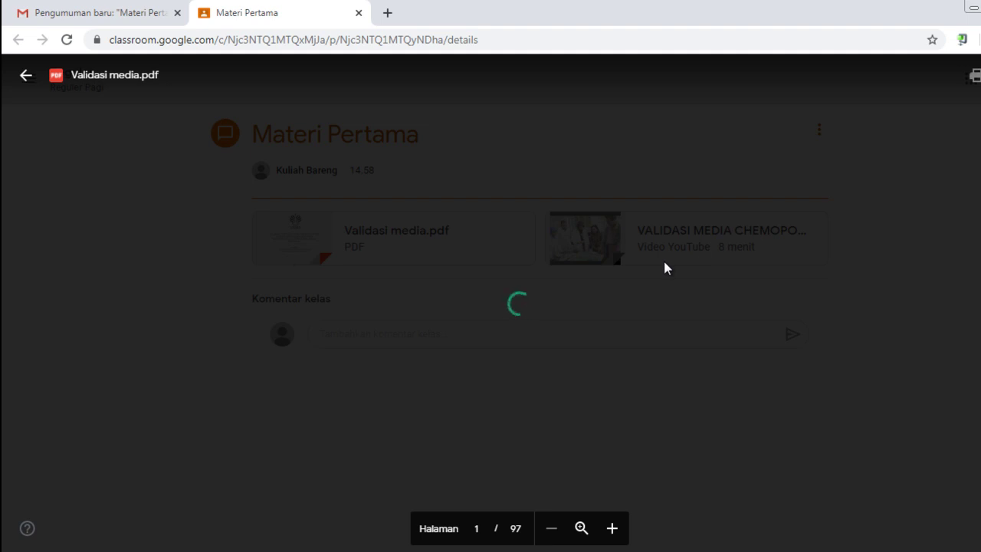
pyautogui.scroll(-4, 633, 262)
pyautogui.scroll(-15, 633, 263)
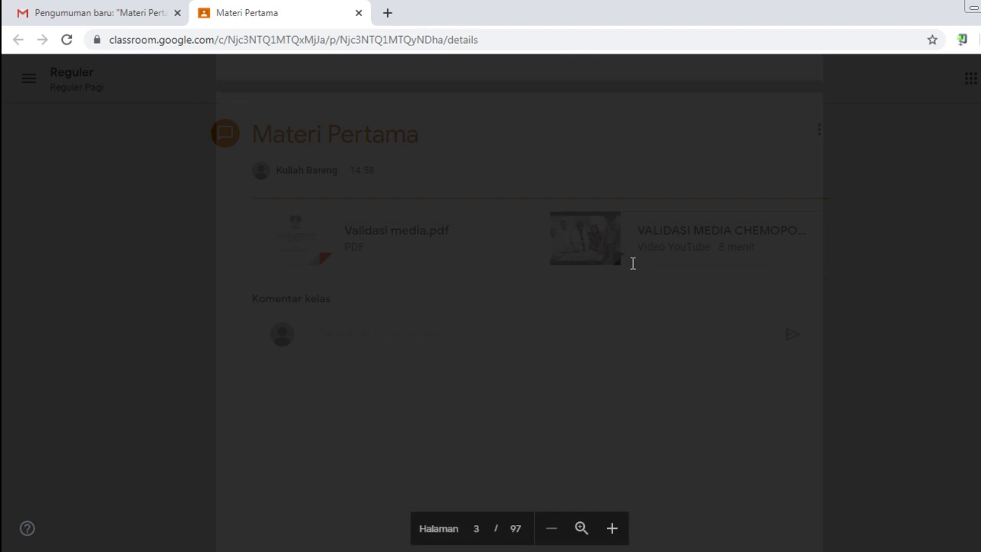
pyautogui.scroll(15, 633, 263)
pyautogui.scroll(-14, 633, 262)
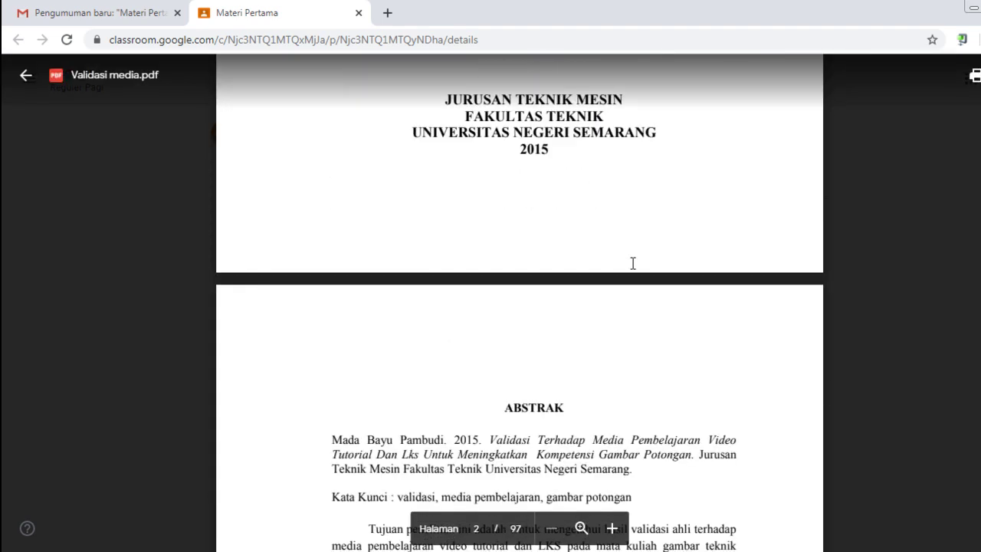
pyautogui.click(27, 76)
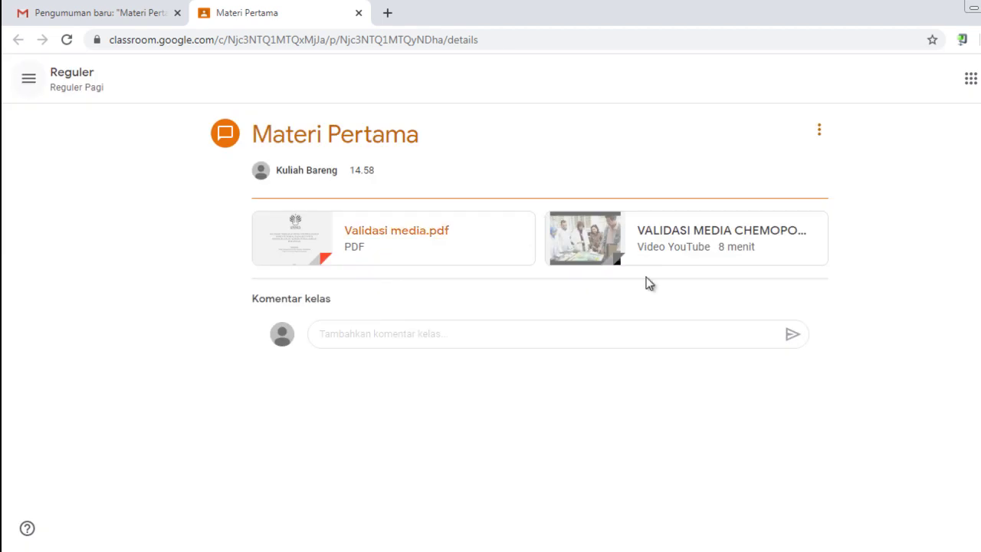
# Preview the attached YouTube video VALIDASI MEDIA CHEMOPOLY and return to the announcement
pyautogui.click(709, 245)
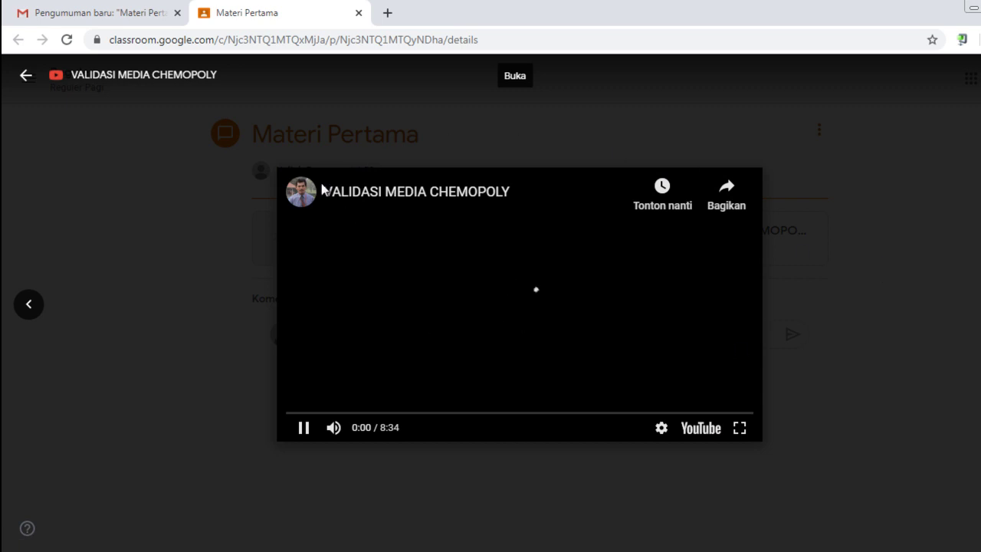
pyautogui.moveTo(324, 186)
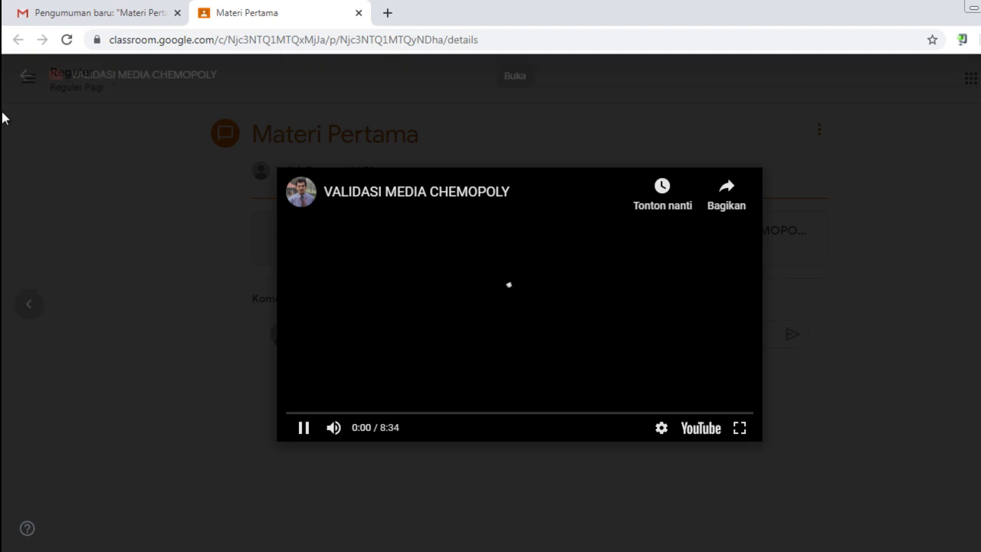
pyautogui.click(33, 86)
# Post the class comment "siap pak." on the Materi Pertama announcement
pyautogui.click(354, 333)
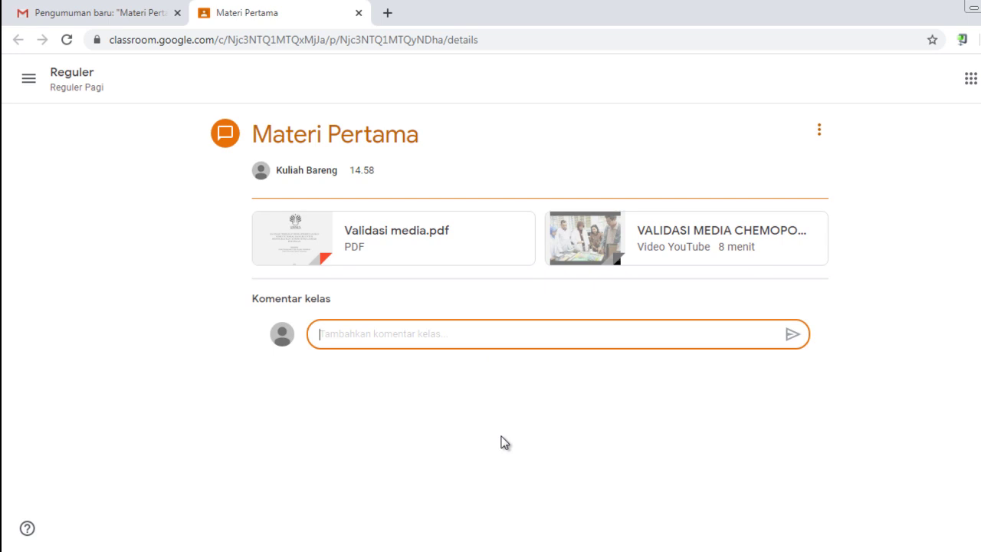
pyautogui.write('siap pak')
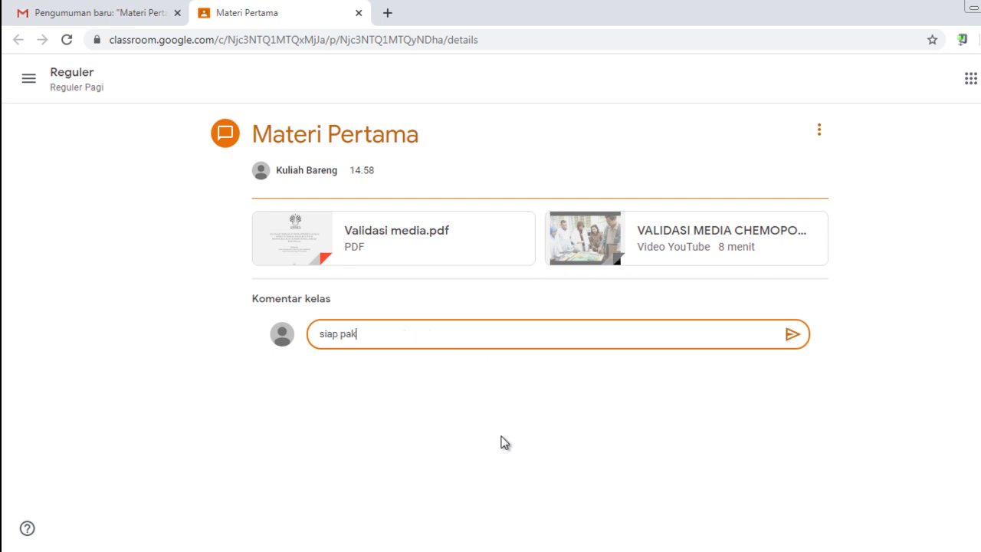
pyautogui.write('.')
pyautogui.press('Return')
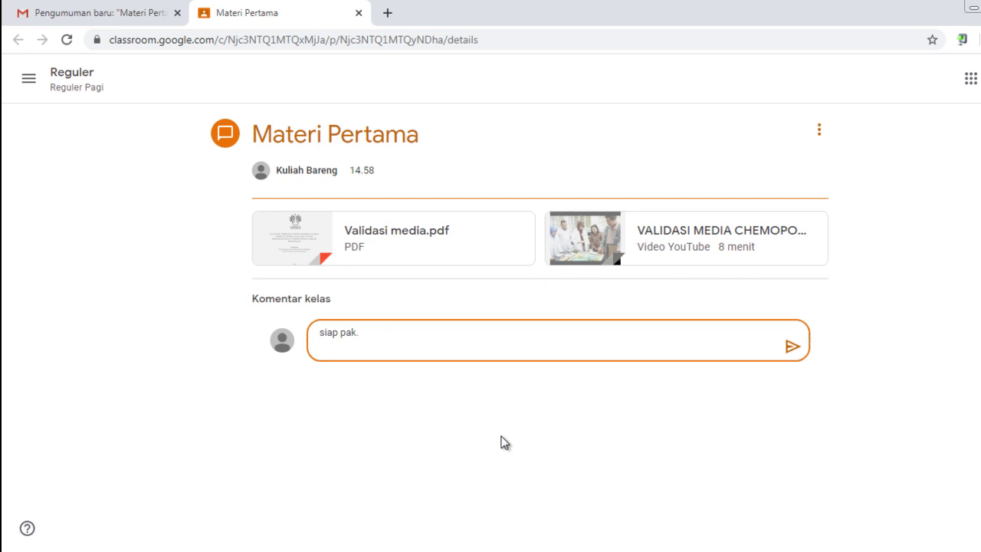
pyautogui.press('BackSpace')
pyautogui.click(793, 335)
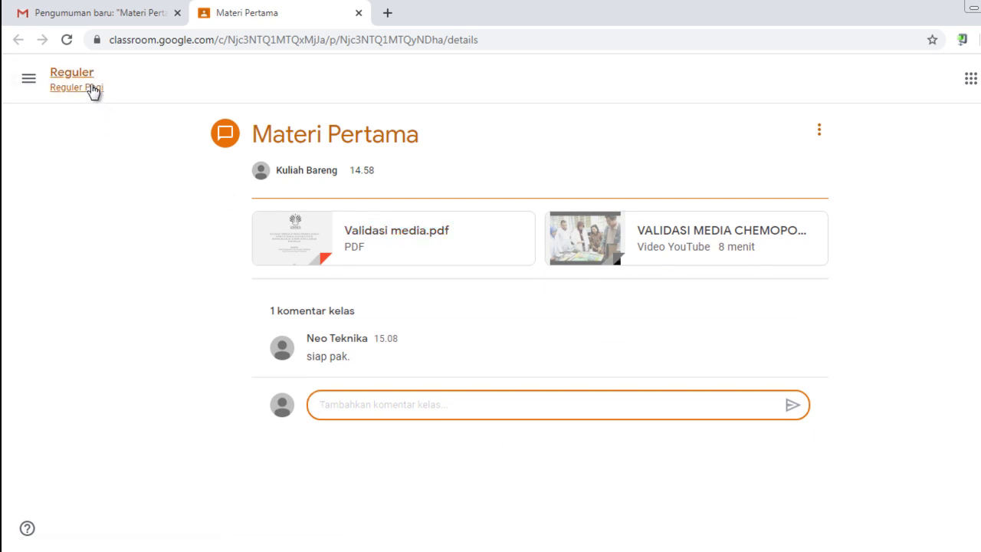
# Close the announcement and open the question "Apa yang dimaksud dengan validasi media" in Google Classroom from its Gmail notification email
pyautogui.click(358, 15)
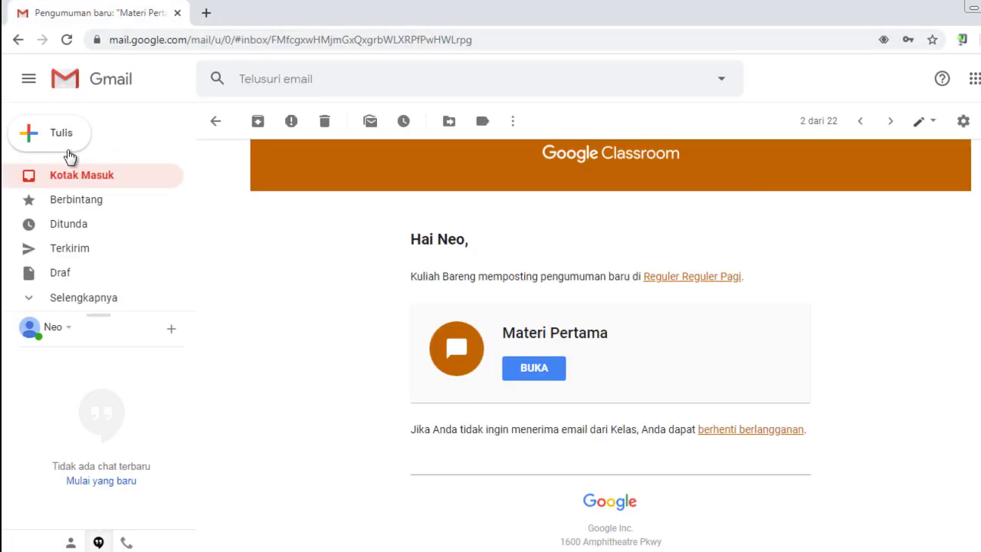
pyautogui.click(17, 40)
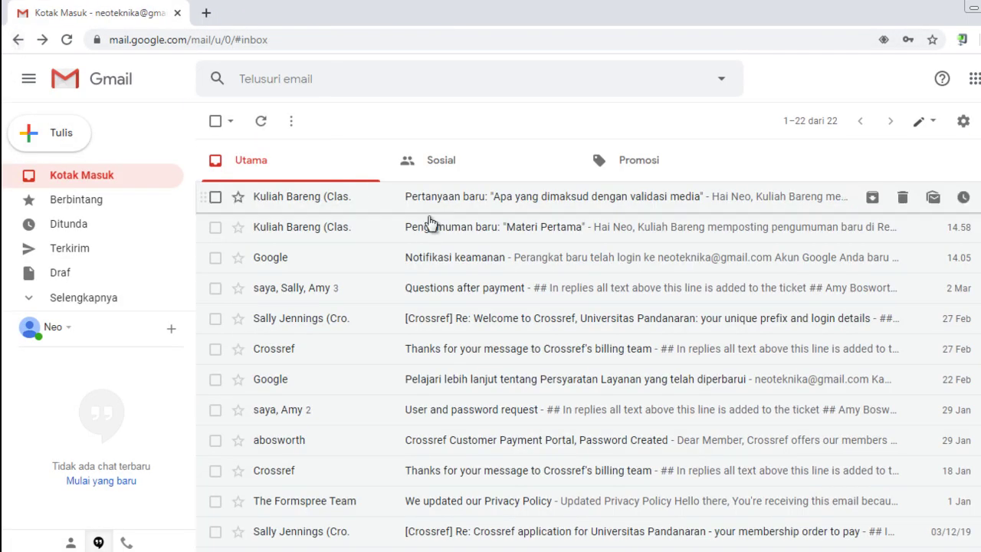
pyautogui.click(491, 202)
pyautogui.scroll(-3, 567, 367)
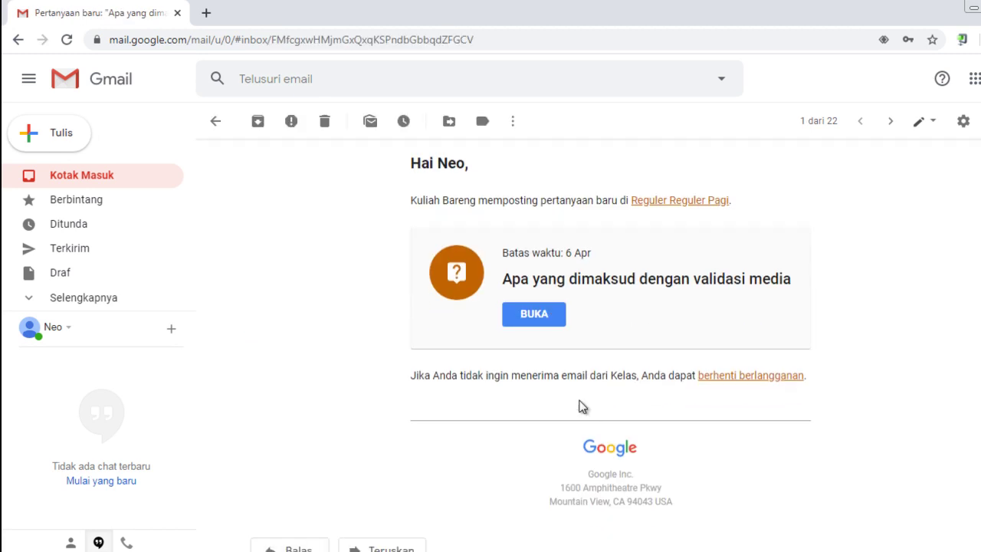
pyautogui.click(547, 323)
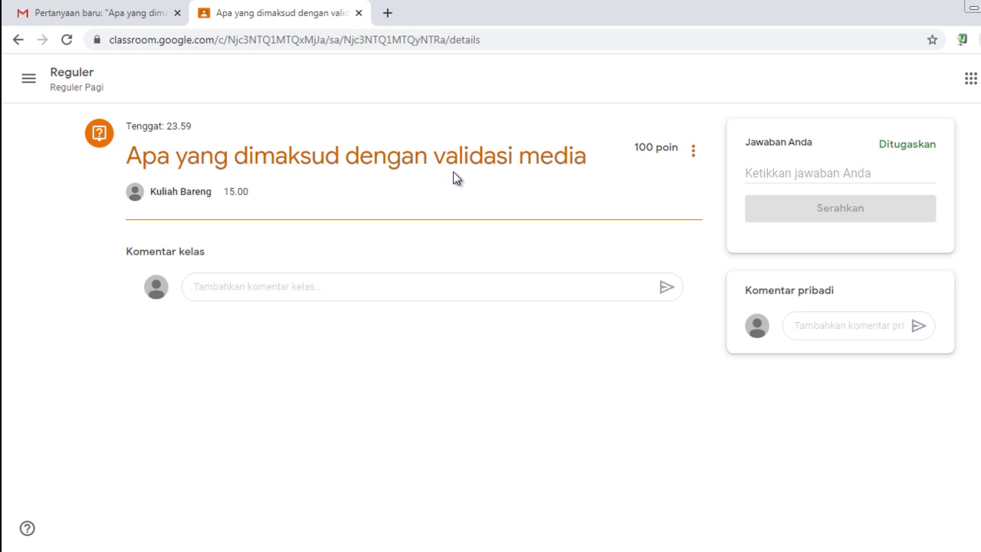
# Submit "validasi adalah" followed by a row of dots as the answer to the question, and return to the Gmail inbox
pyautogui.click(782, 173)
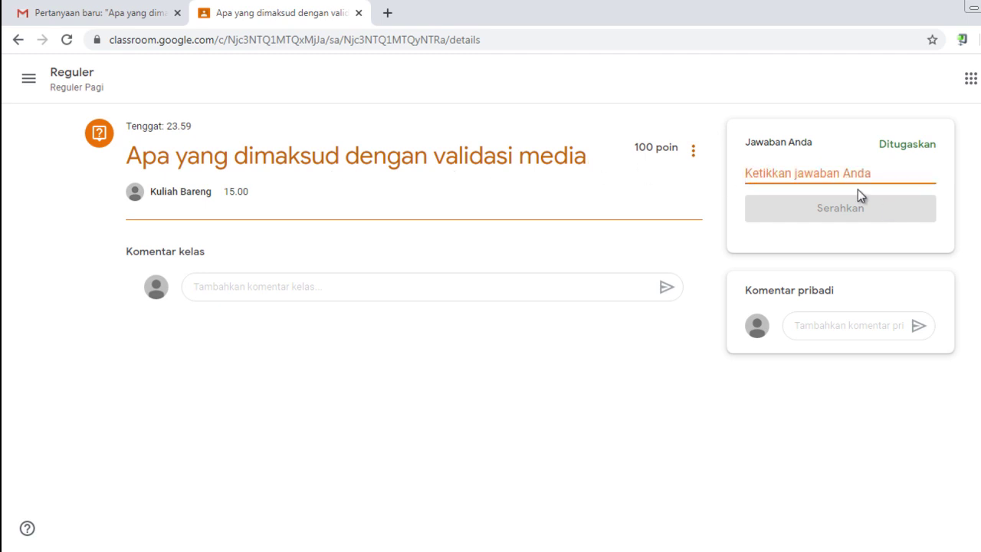
pyautogui.write('validasi adalah.........................')
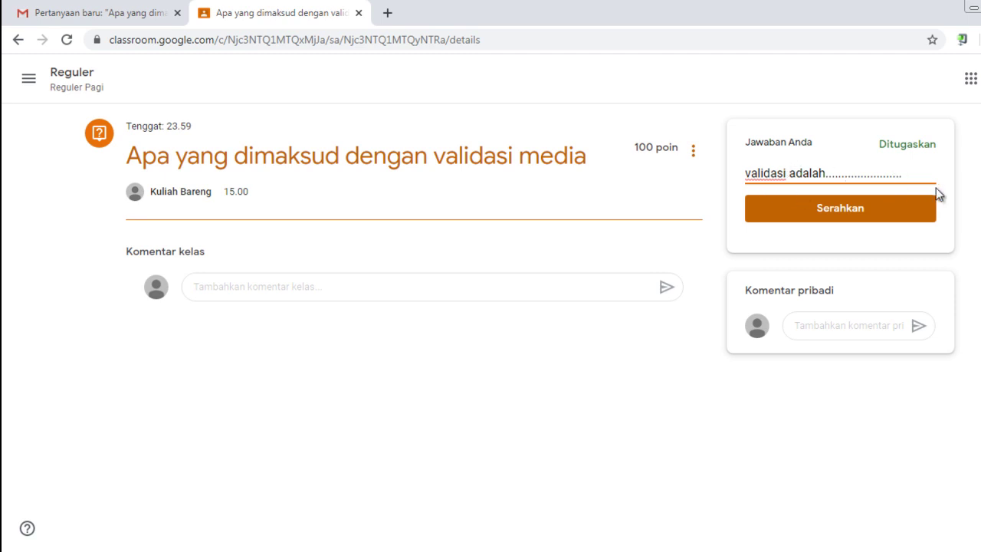
pyautogui.click(859, 215)
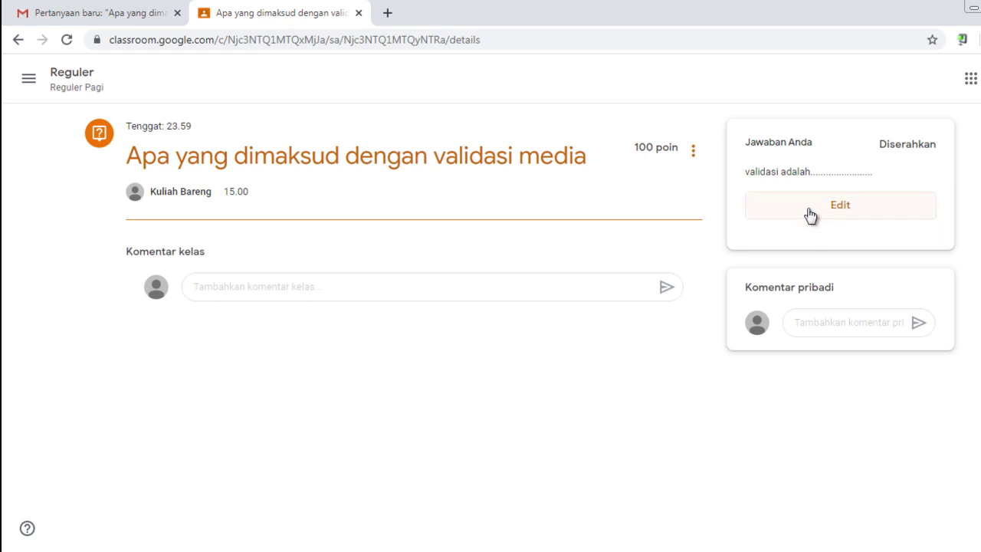
pyautogui.click(358, 13)
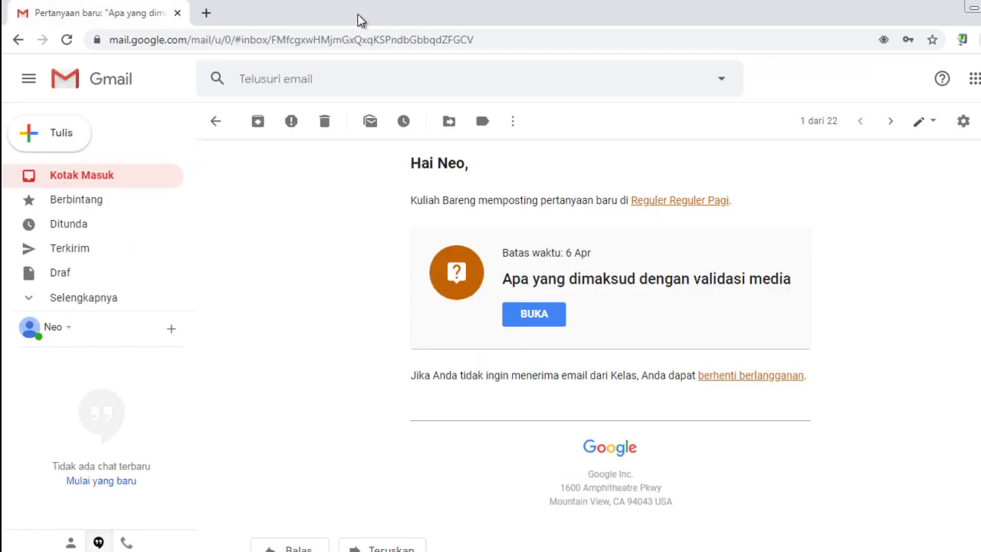
pyautogui.click(104, 181)
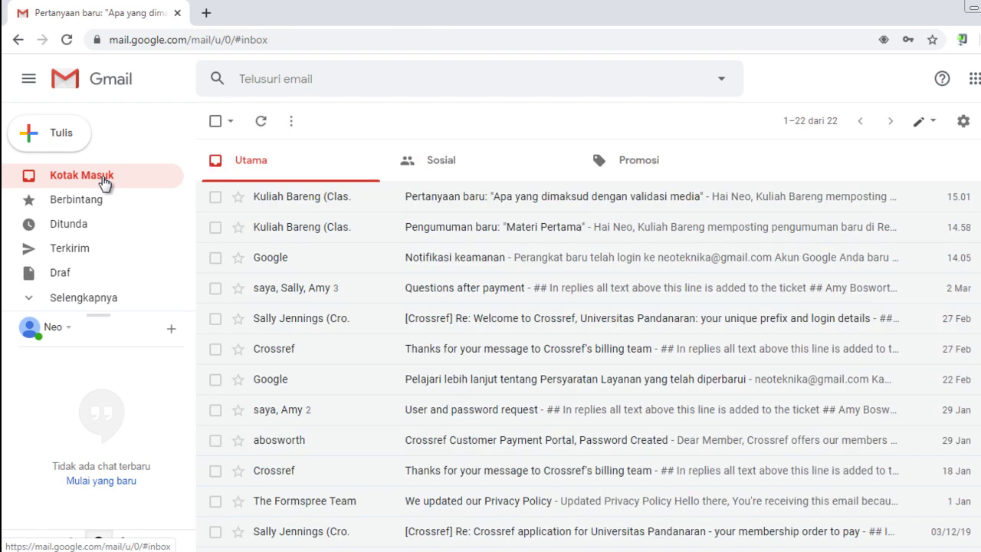